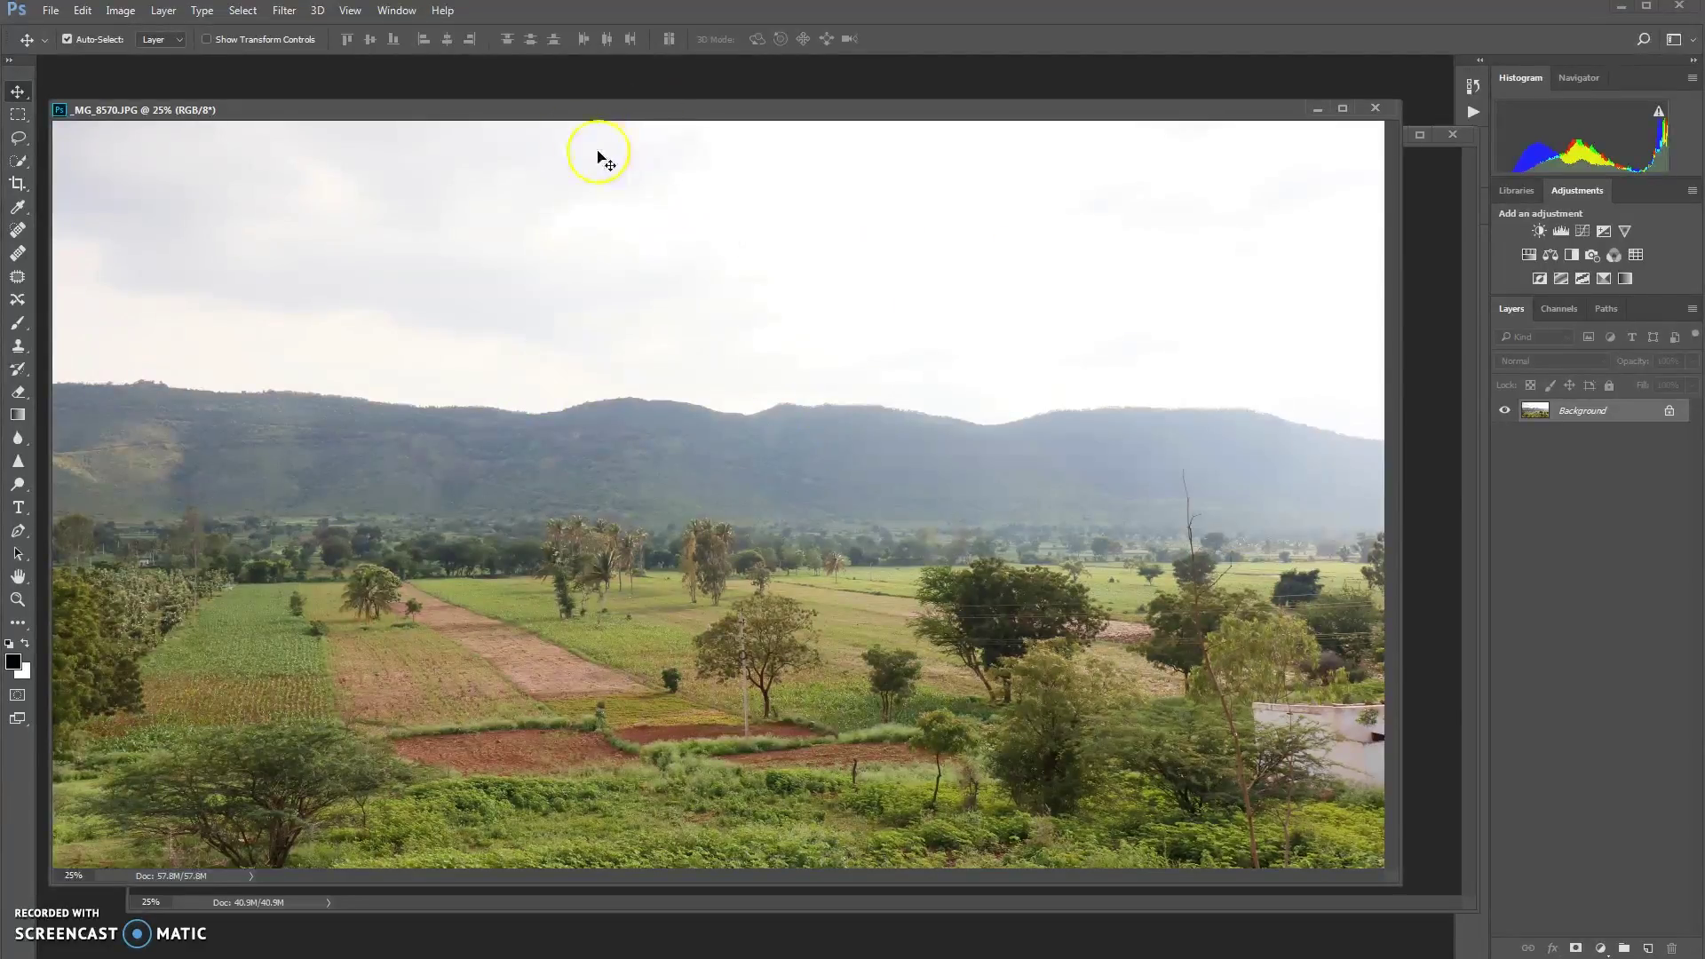
Compare Sandur 14.jpg with _MG_8570.JPG, finishing on the landscape with the Select menu open.
{"action": "key", "text": "ctrl+Tab"}
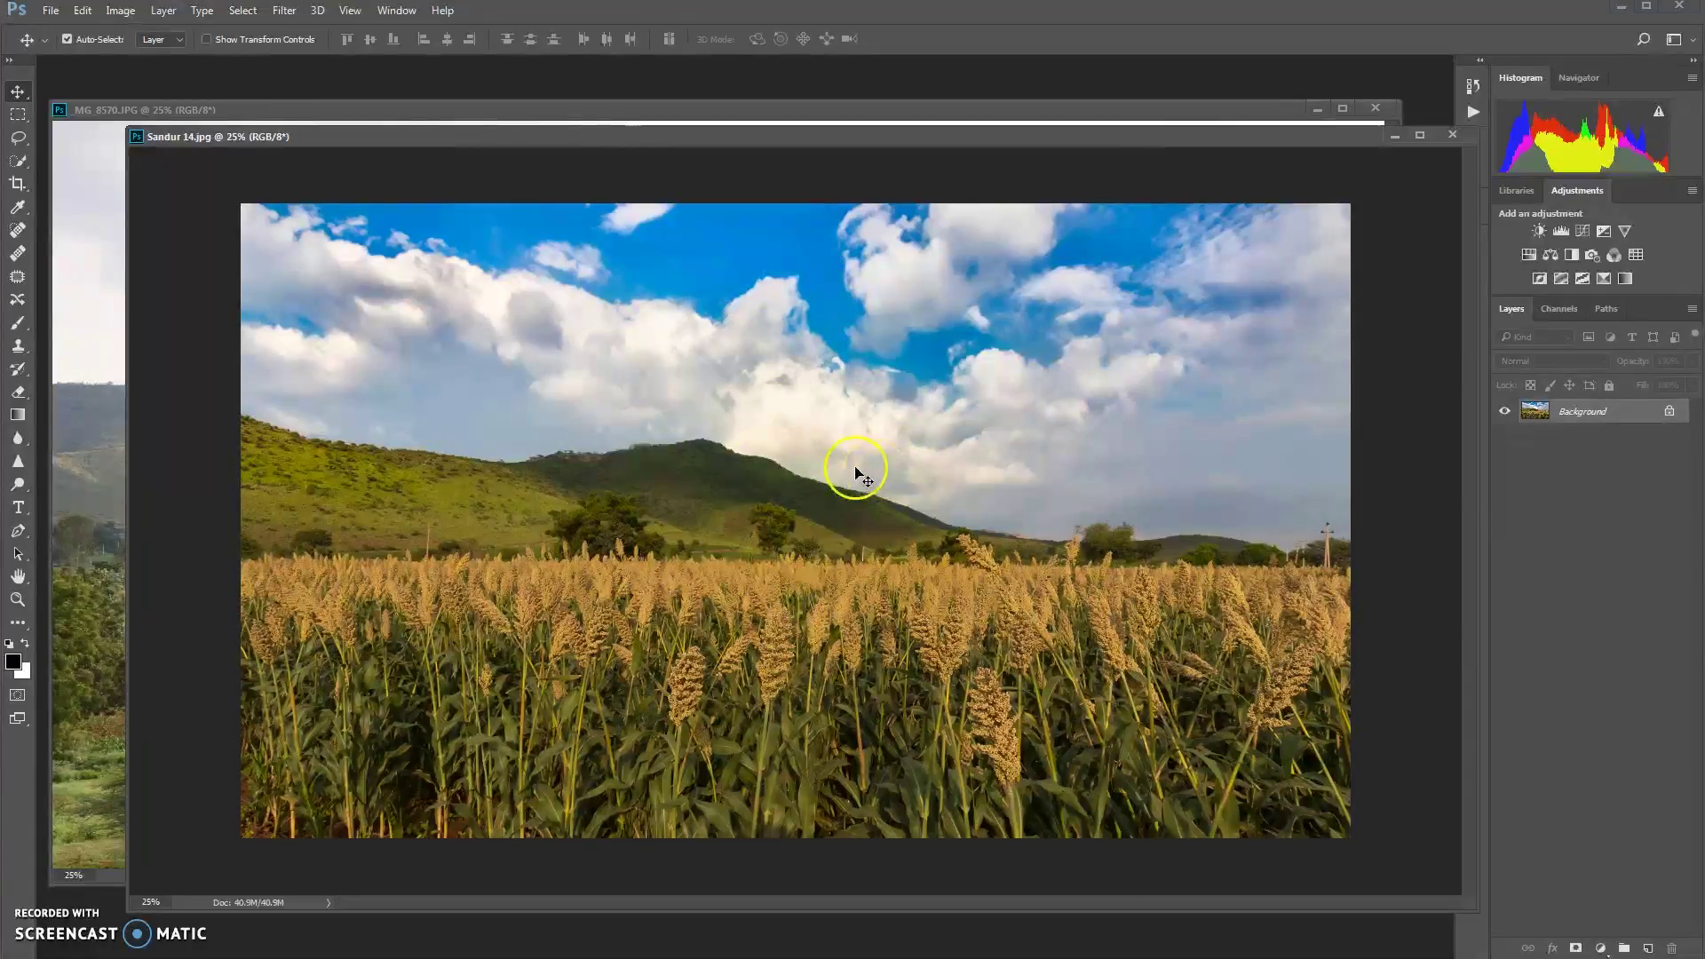
{"action": "left_click", "coordinate": [203, 112]}
{"action": "key", "text": "ctrl+Tab"}
{"action": "left_click", "coordinate": [718, 118]}
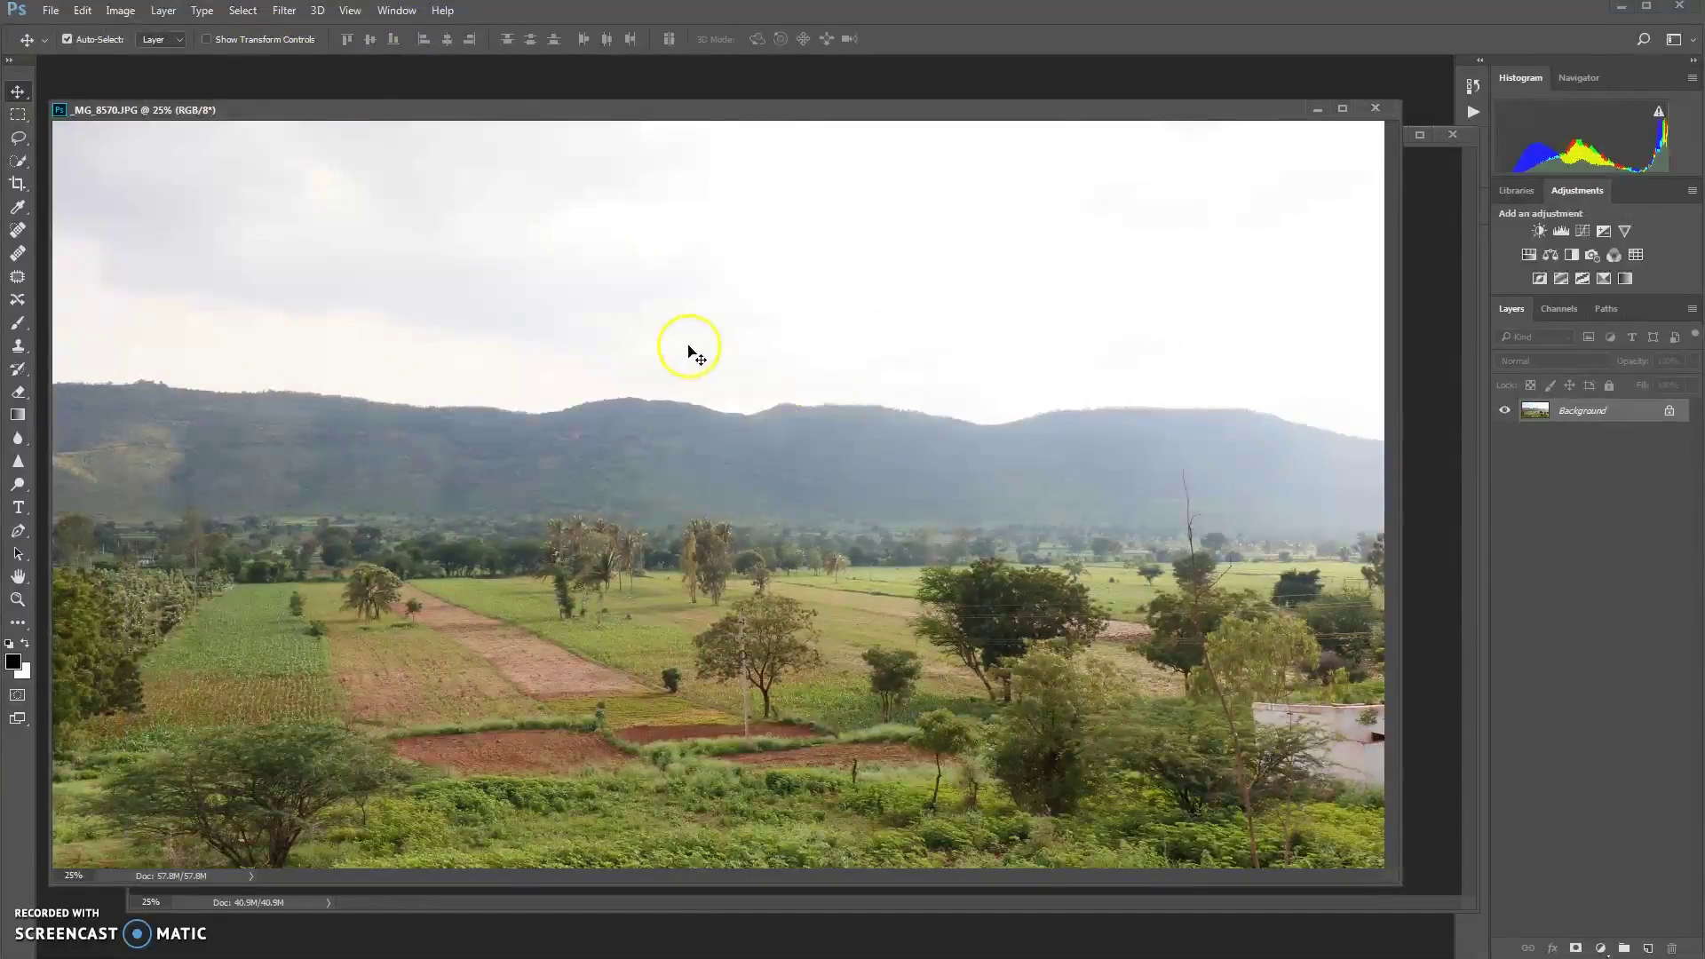
{"action": "left_click", "coordinate": [243, 11]}
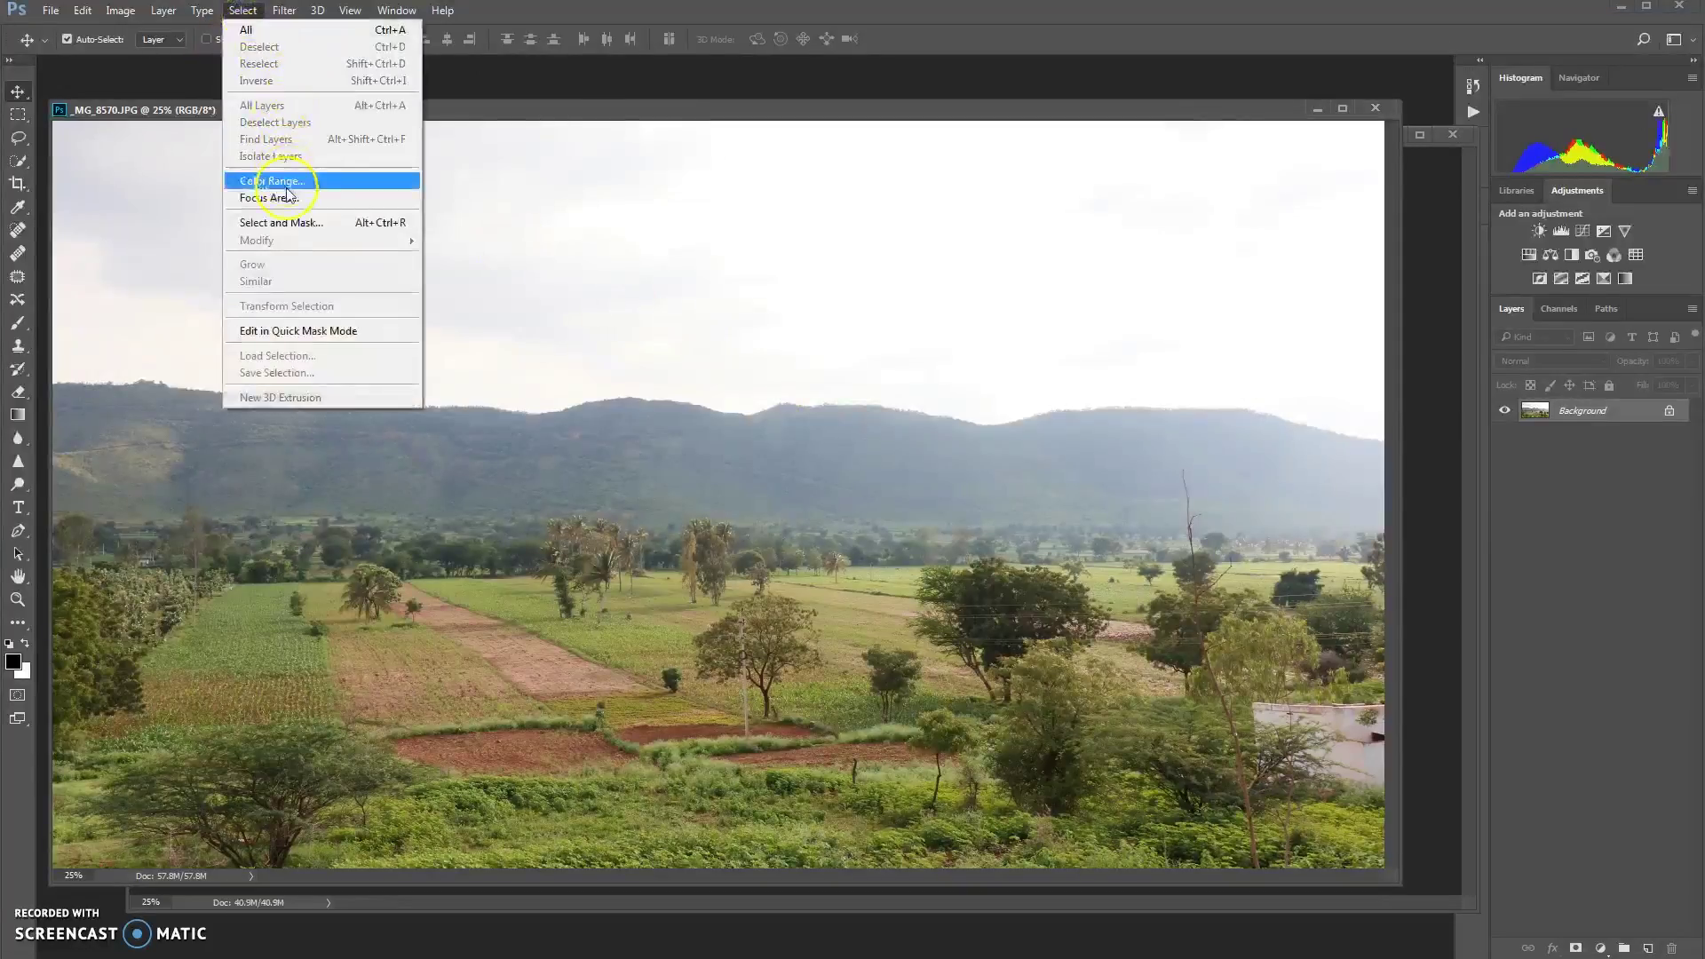
In Select and Mask, set the Quick Selection brush to 72 px and paint over the sky.
{"action": "left_click", "coordinate": [293, 224]}
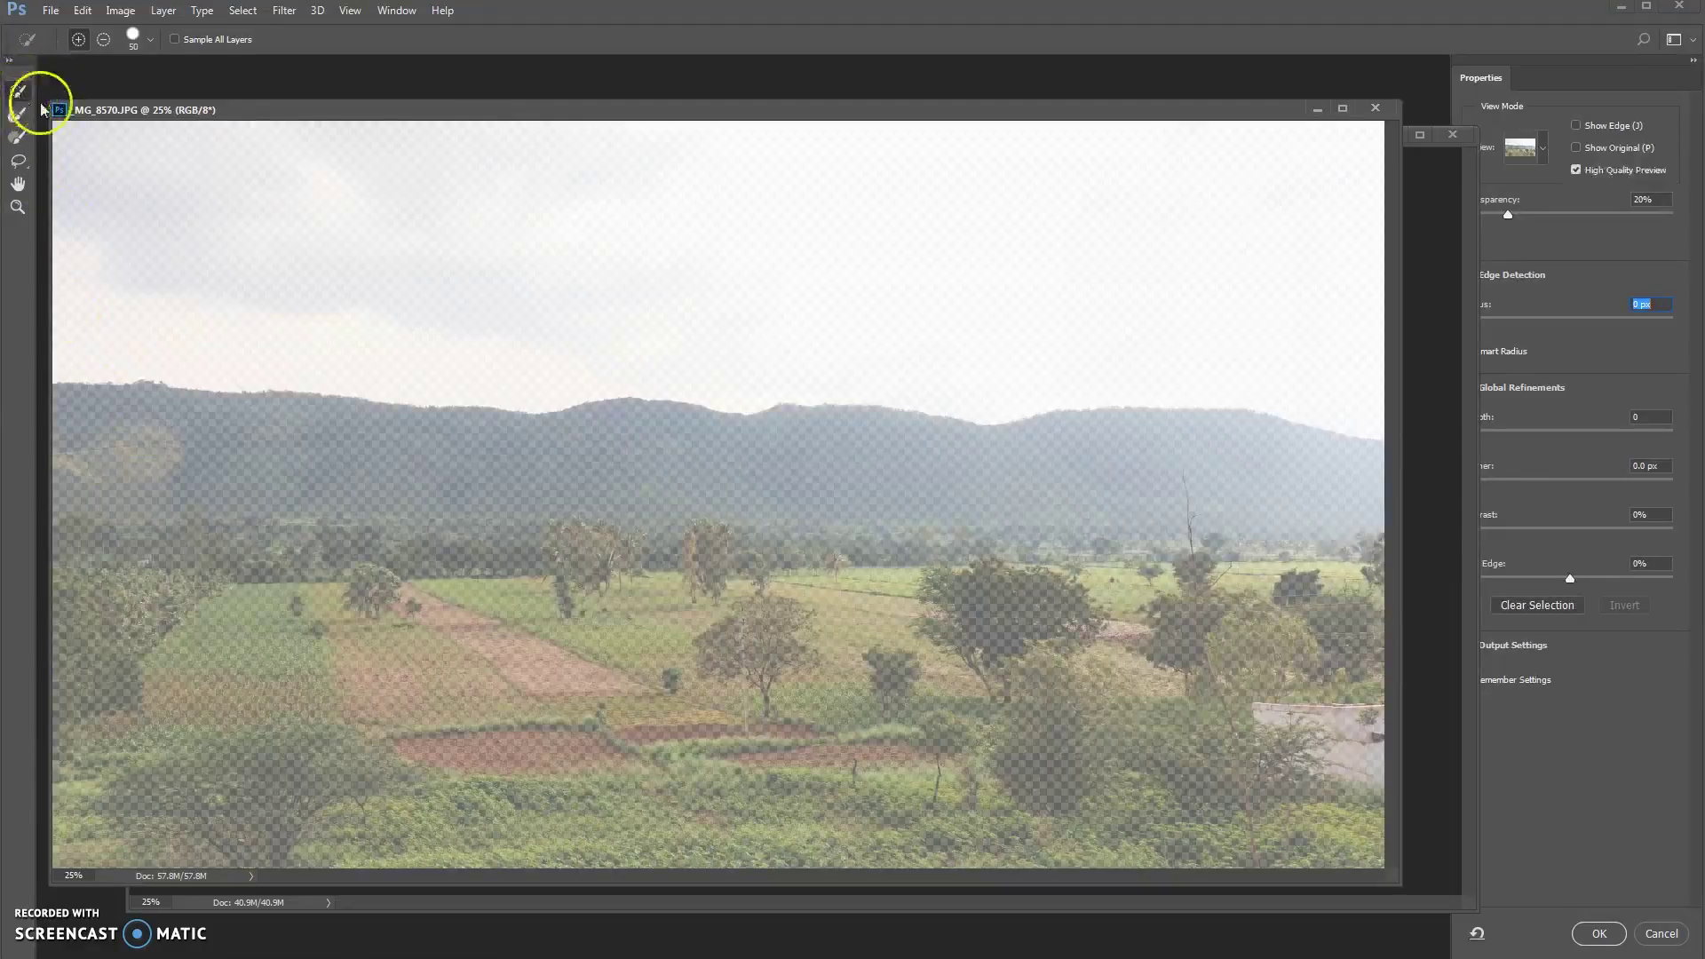
{"action": "right_click", "coordinate": [349, 571]}
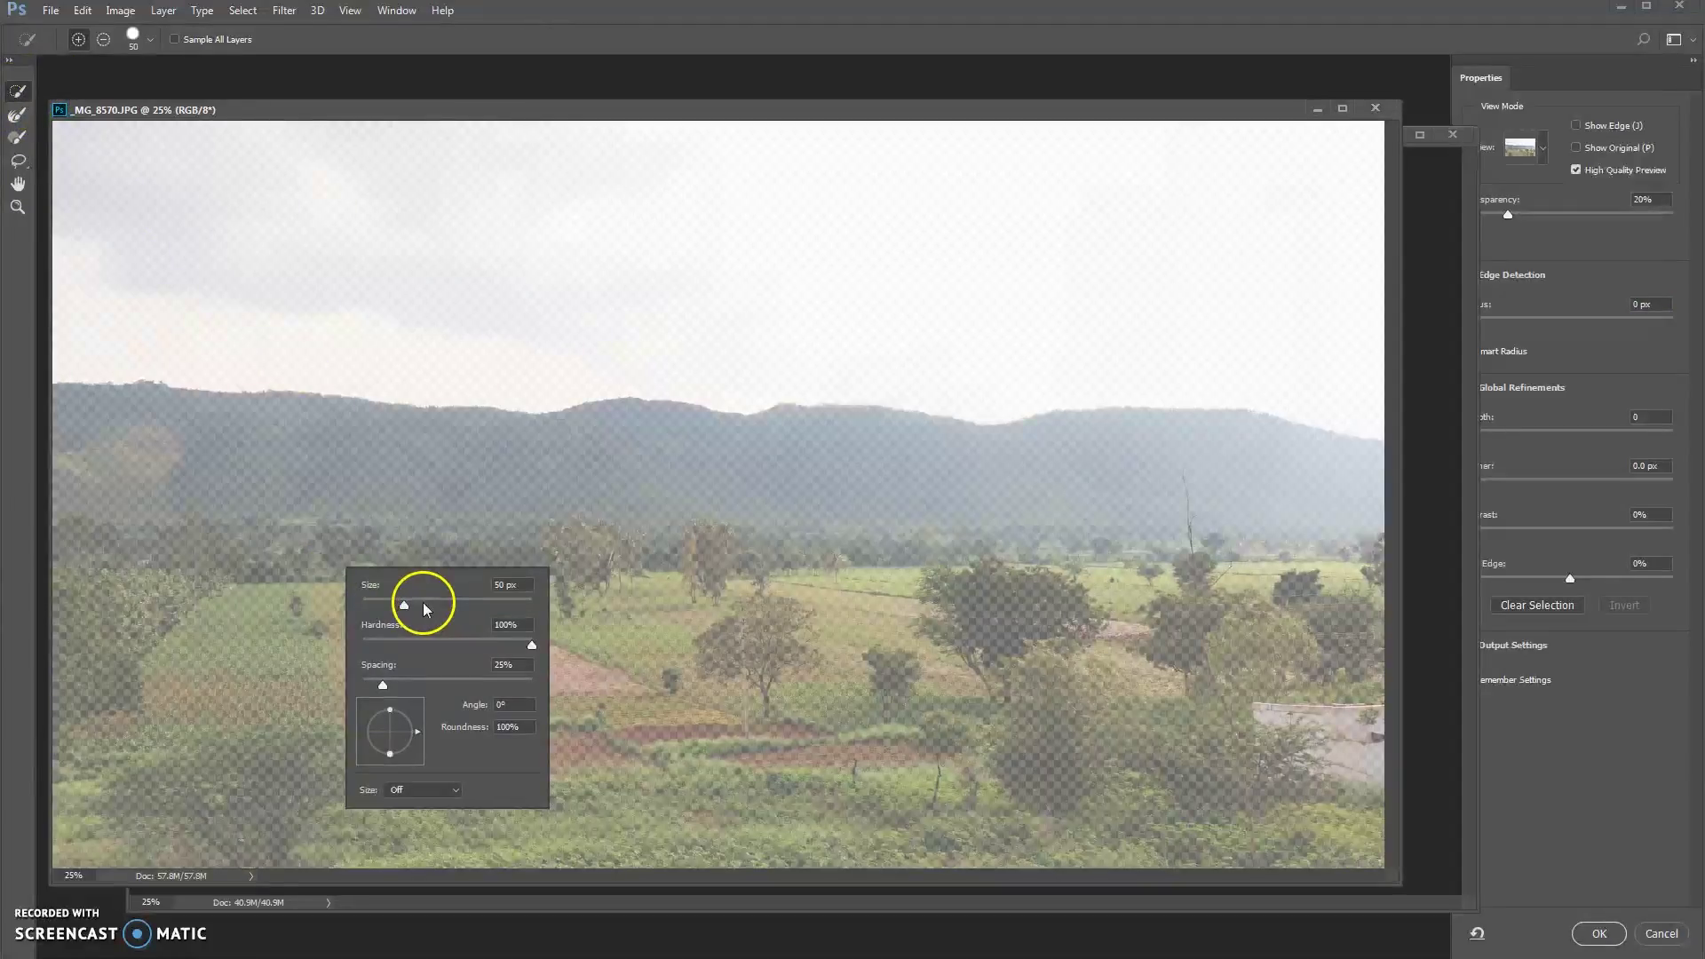
{"action": "left_click", "coordinate": [427, 609]}
{"action": "left_click_drag", "start_coordinate": [134, 461], "coordinate": [168, 479]}
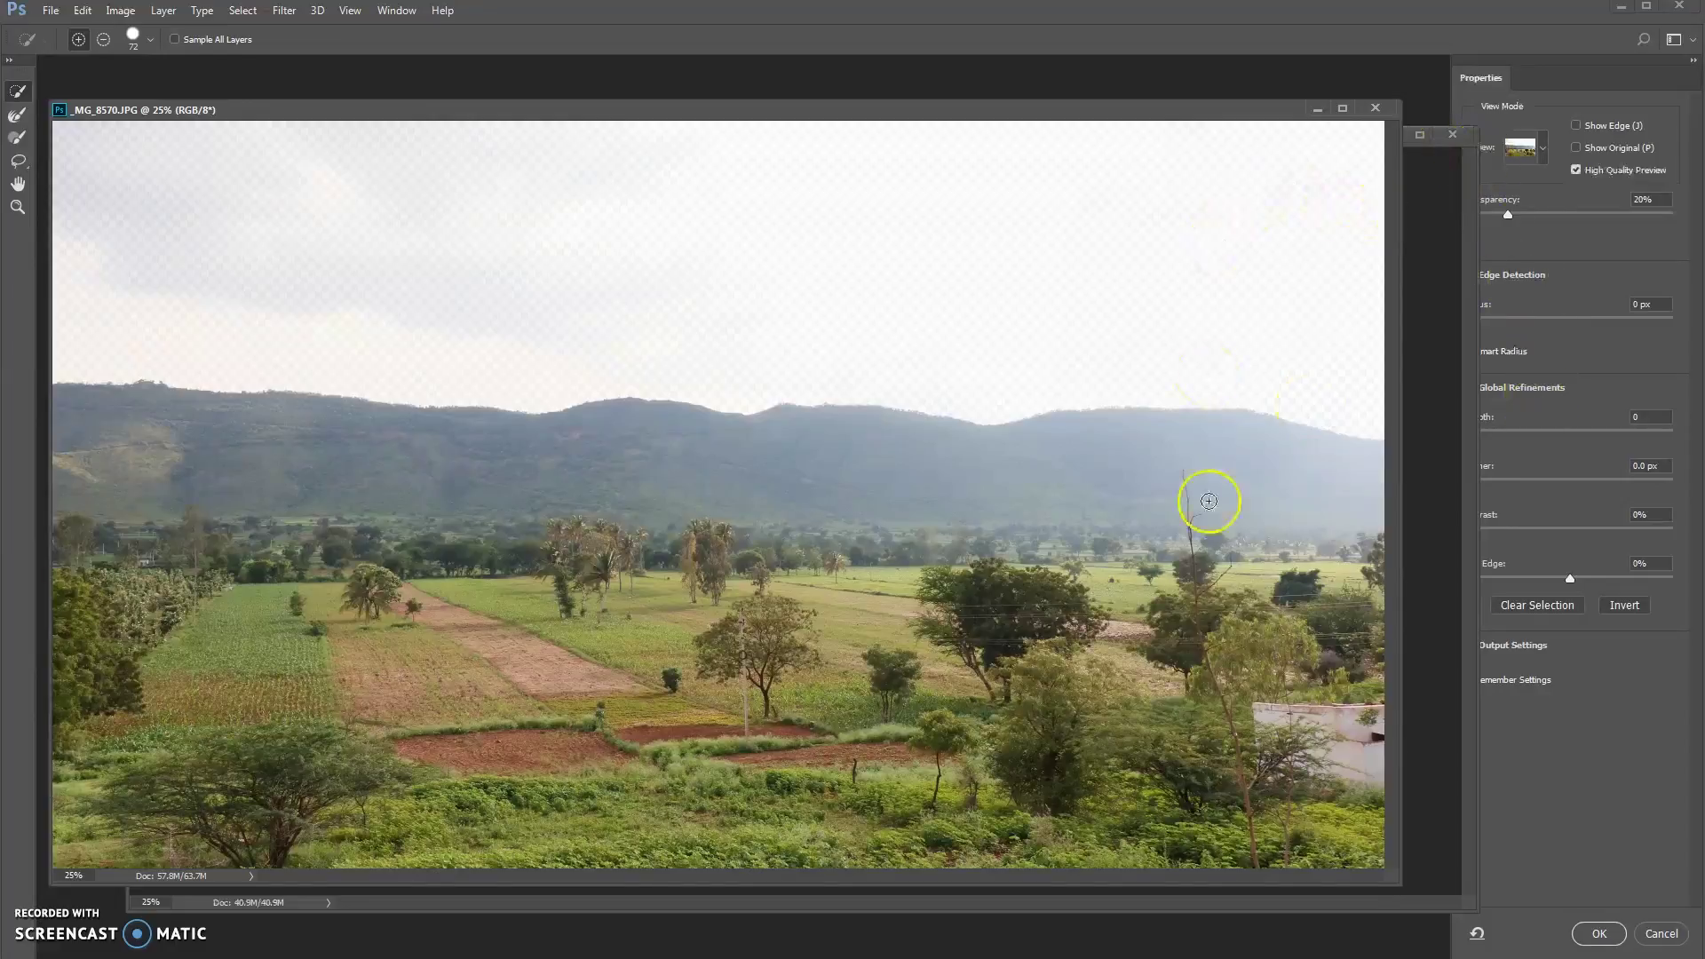
Inspect the mountain ridge edge up close, then fit on screen and add more sky along the ridge.
{"action": "left_click_drag", "start_coordinate": [876, 410], "coordinate": [943, 365]}
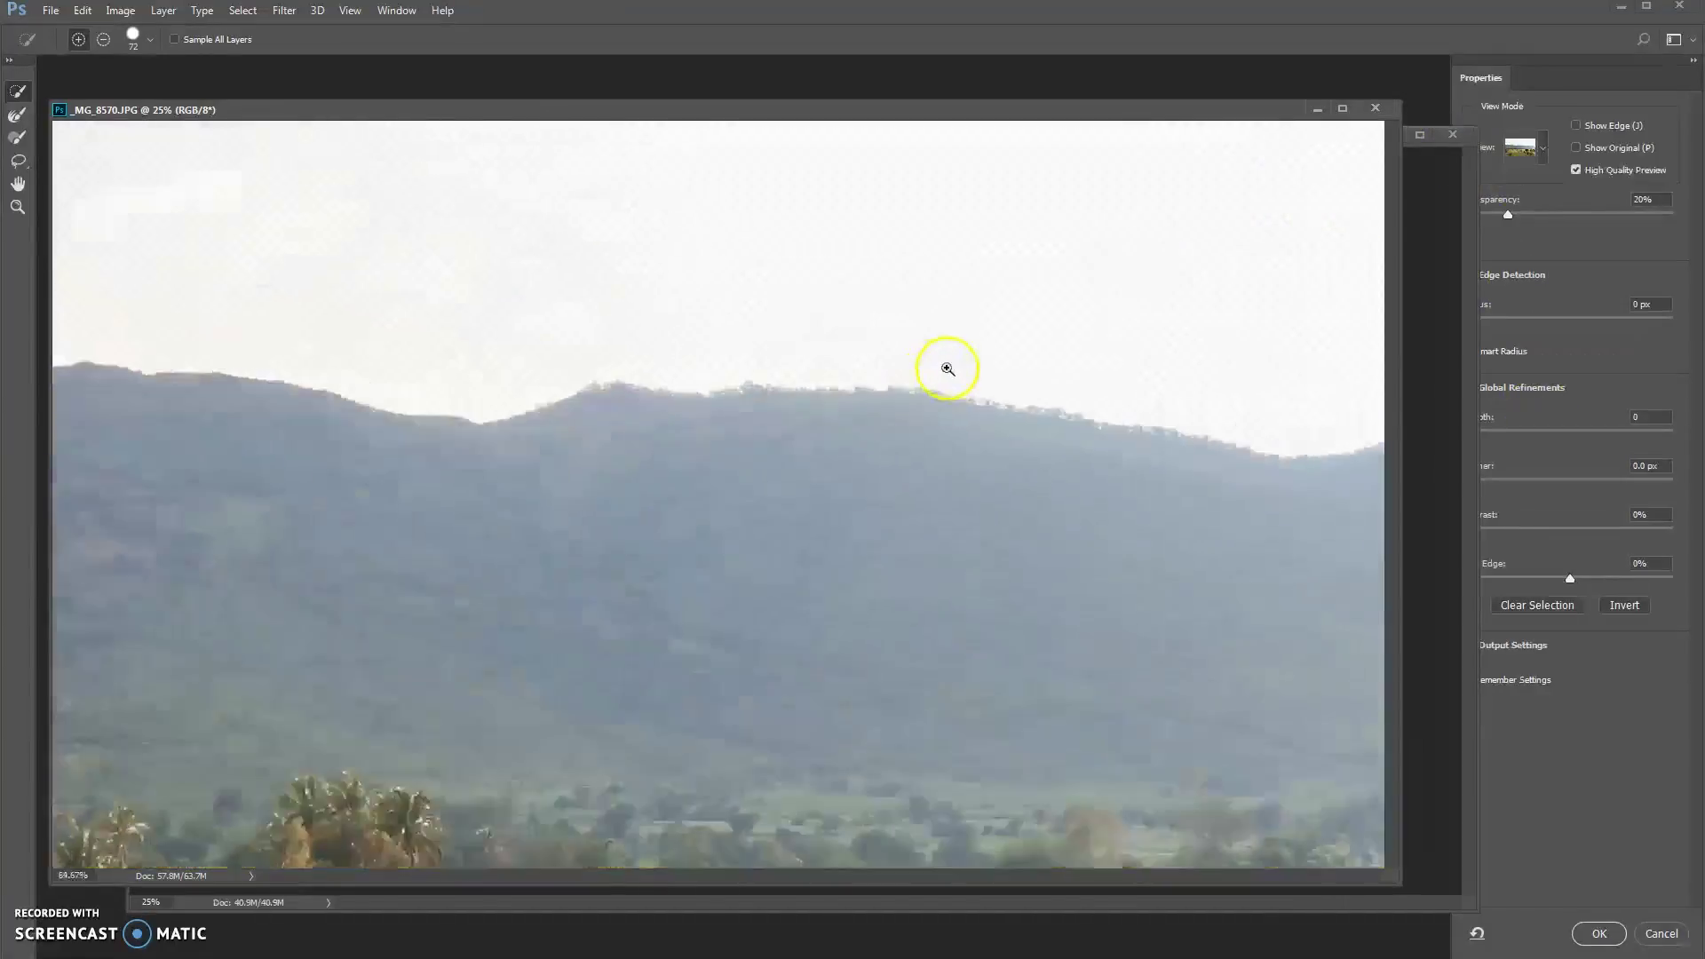
{"action": "left_click_drag", "start_coordinate": [711, 495], "coordinate": [929, 537]}
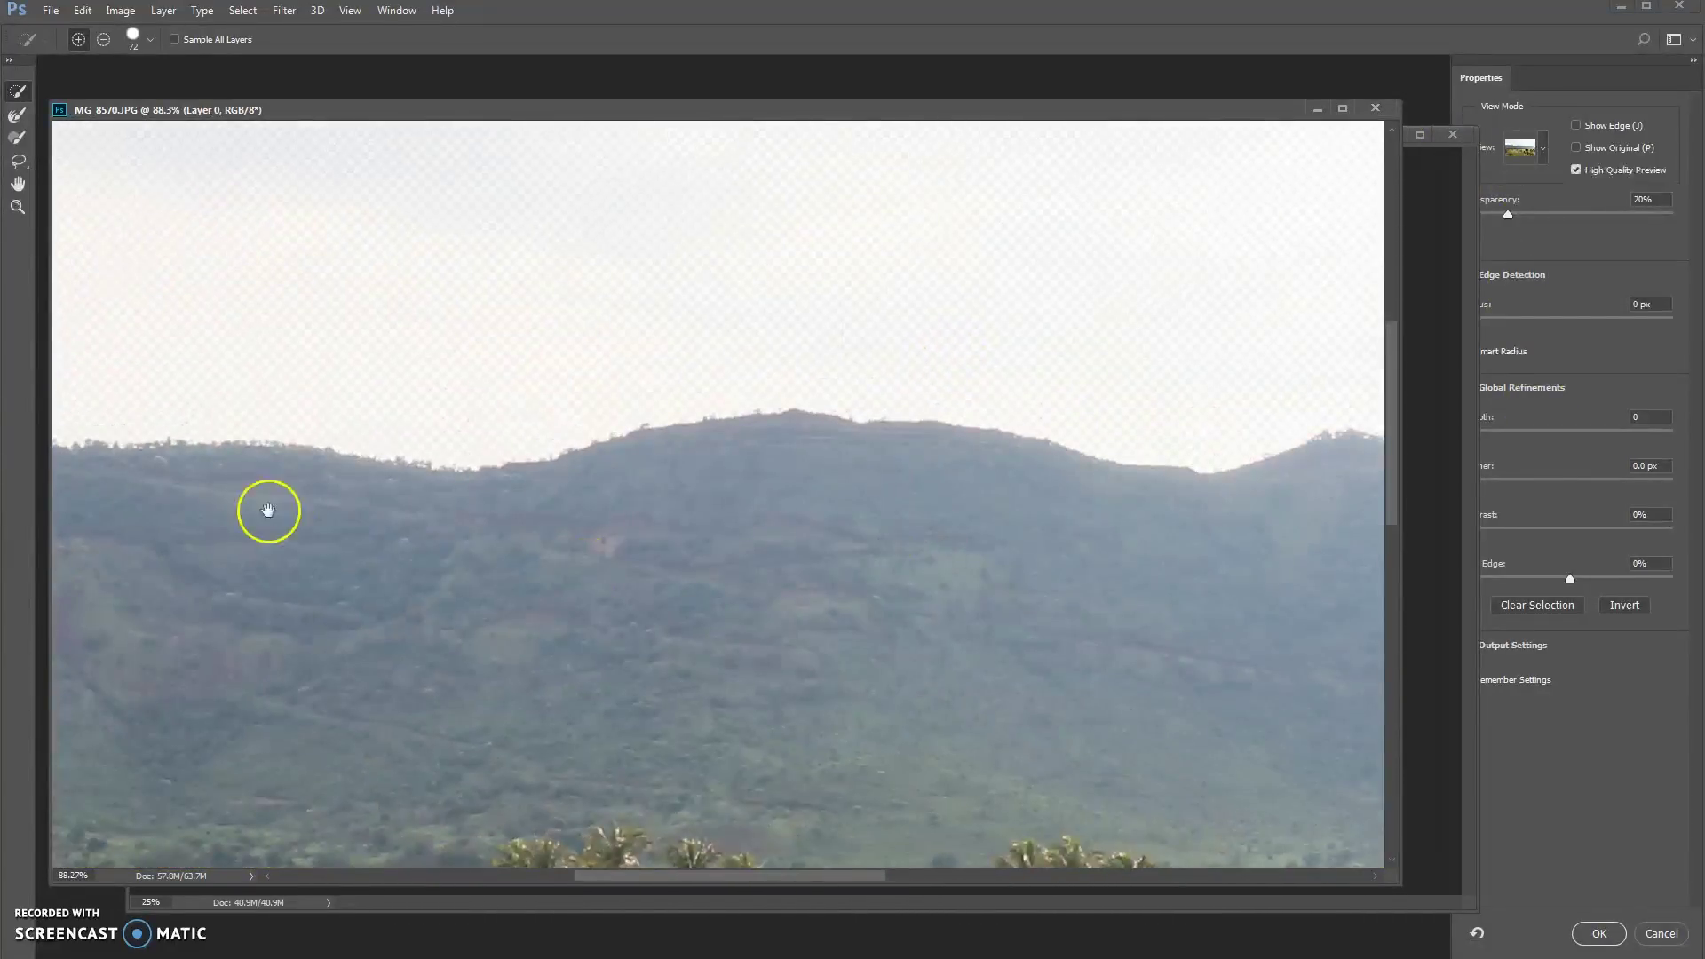
{"action": "left_click_drag", "start_coordinate": [266, 506], "coordinate": [1077, 529]}
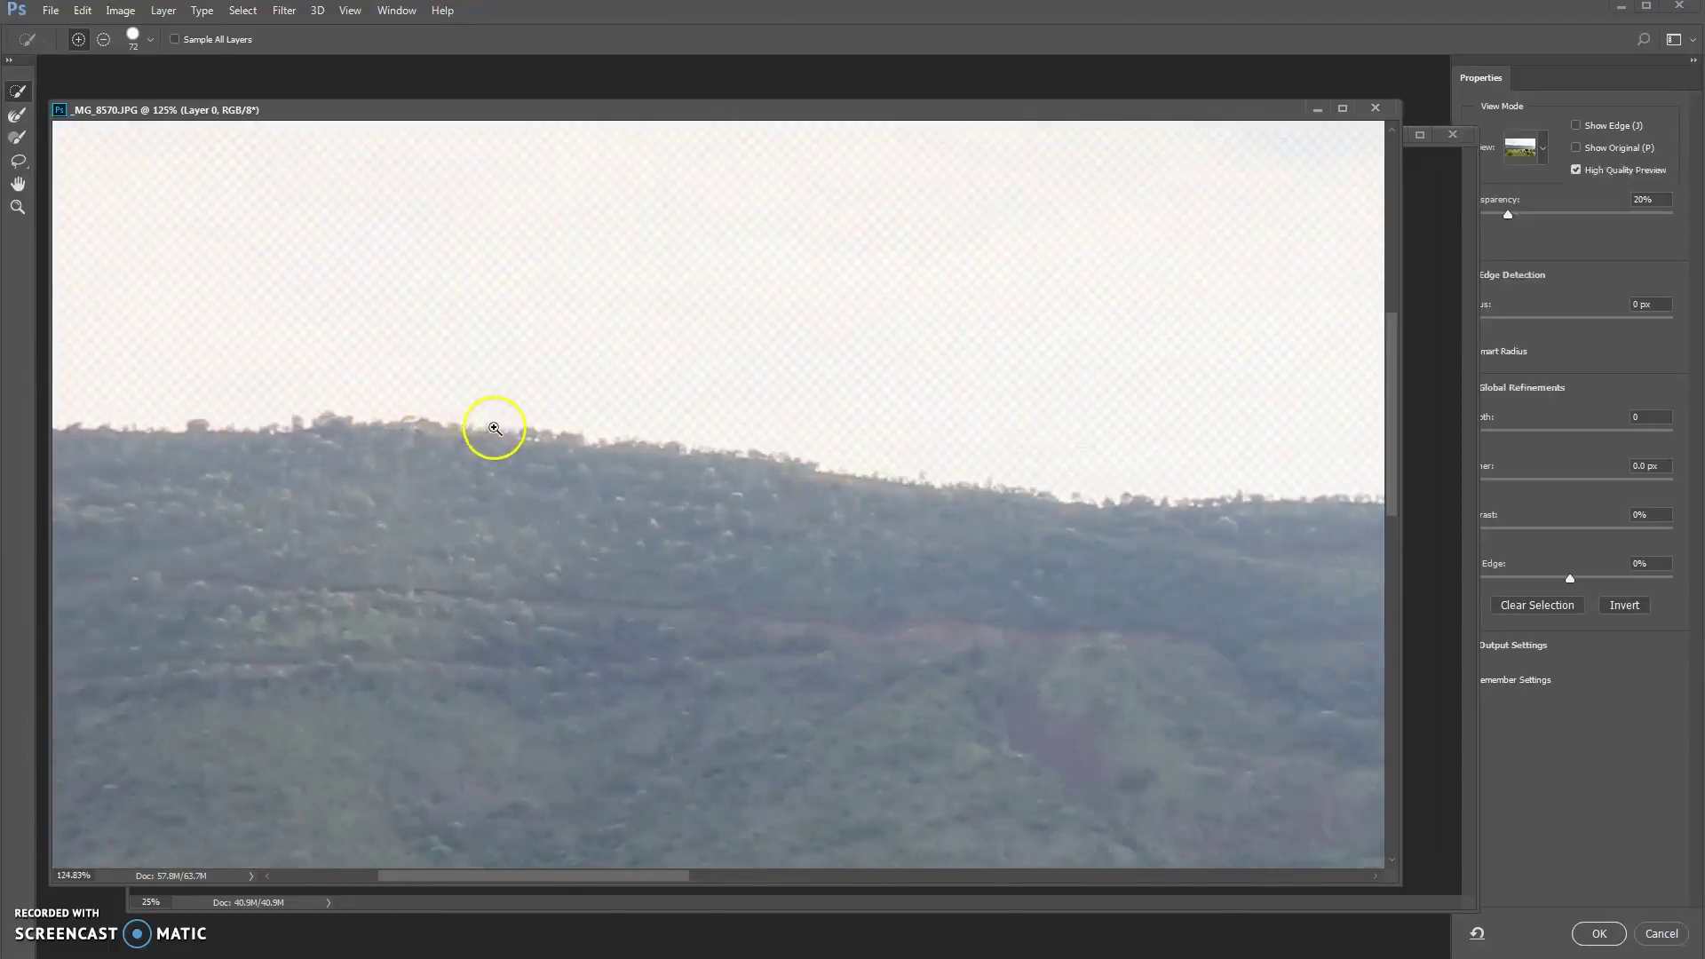
{"action": "left_click", "coordinate": [826, 416]}
{"action": "key", "text": "ctrl+0"}
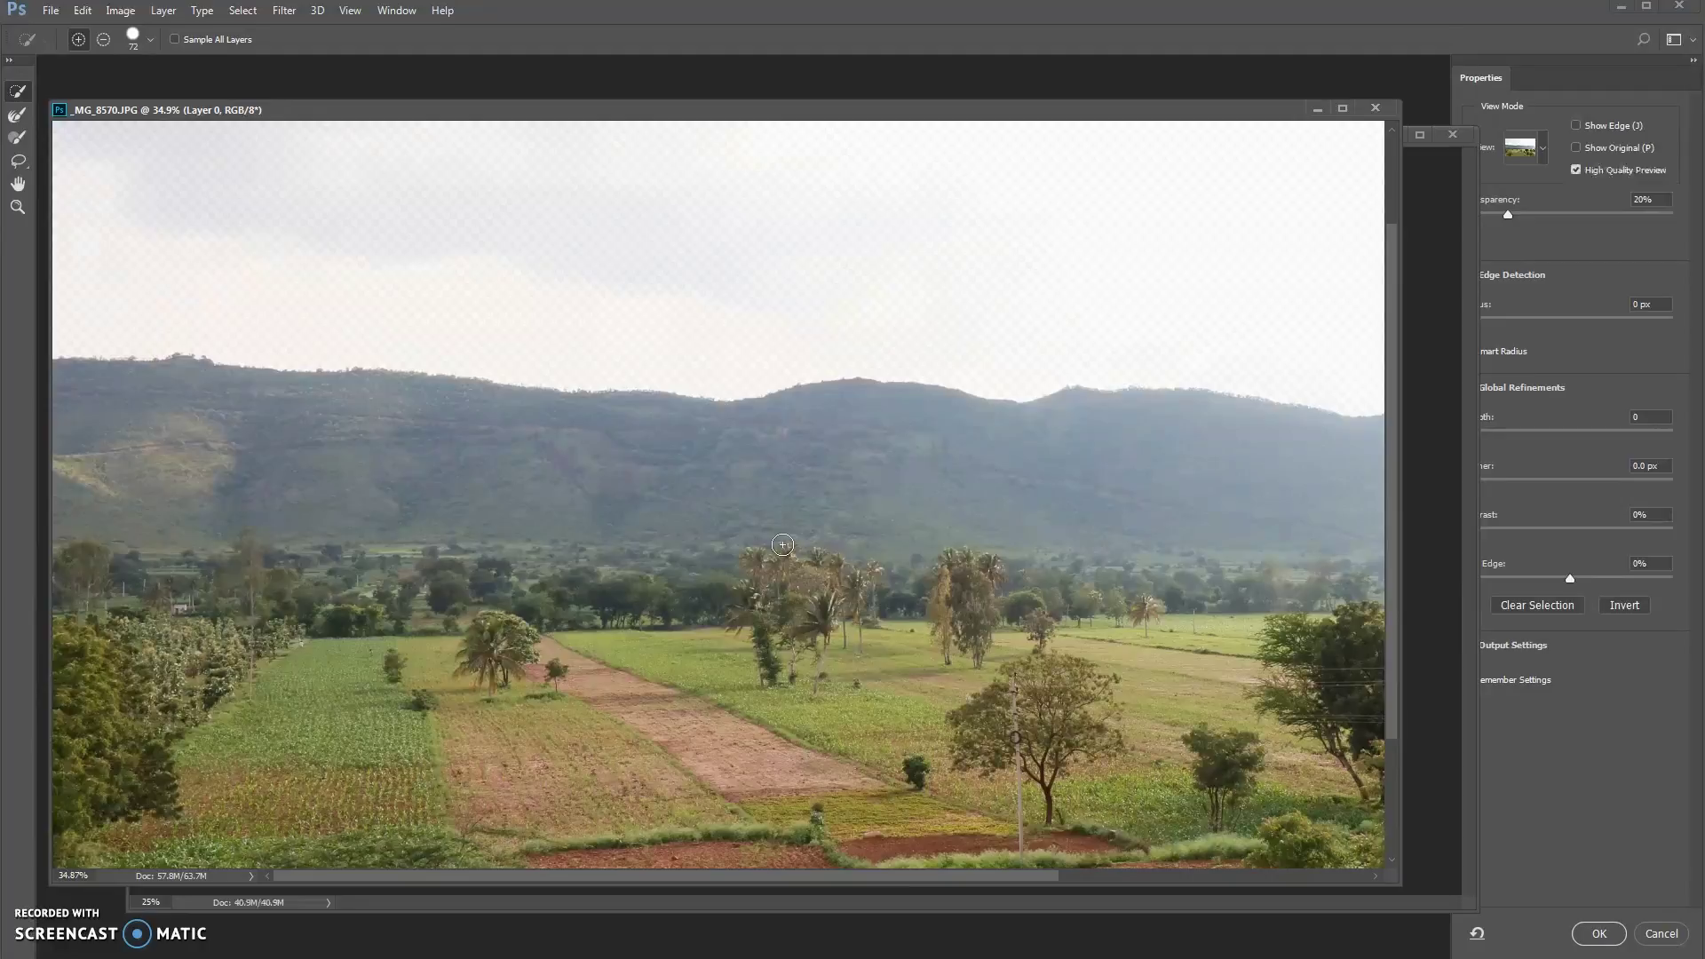
{"action": "left_click_drag", "start_coordinate": [786, 544], "coordinate": [1218, 531]}
Extend the sky selection across the ridge and rearrange windows to uncover the edge settings.
{"action": "mouse_move", "coordinate": [860, 428]}
{"action": "left_mouse_down"}
{"action": "mouse_move", "coordinate": [1244, 498]}
{"action": "mouse_move", "coordinate": [1343, 311]}
{"action": "left_mouse_up"}
{"action": "left_click_drag", "start_coordinate": [1429, 164], "coordinate": [1472, 165]}
{"action": "left_click_drag", "start_coordinate": [1407, 153], "coordinate": [967, 82]}
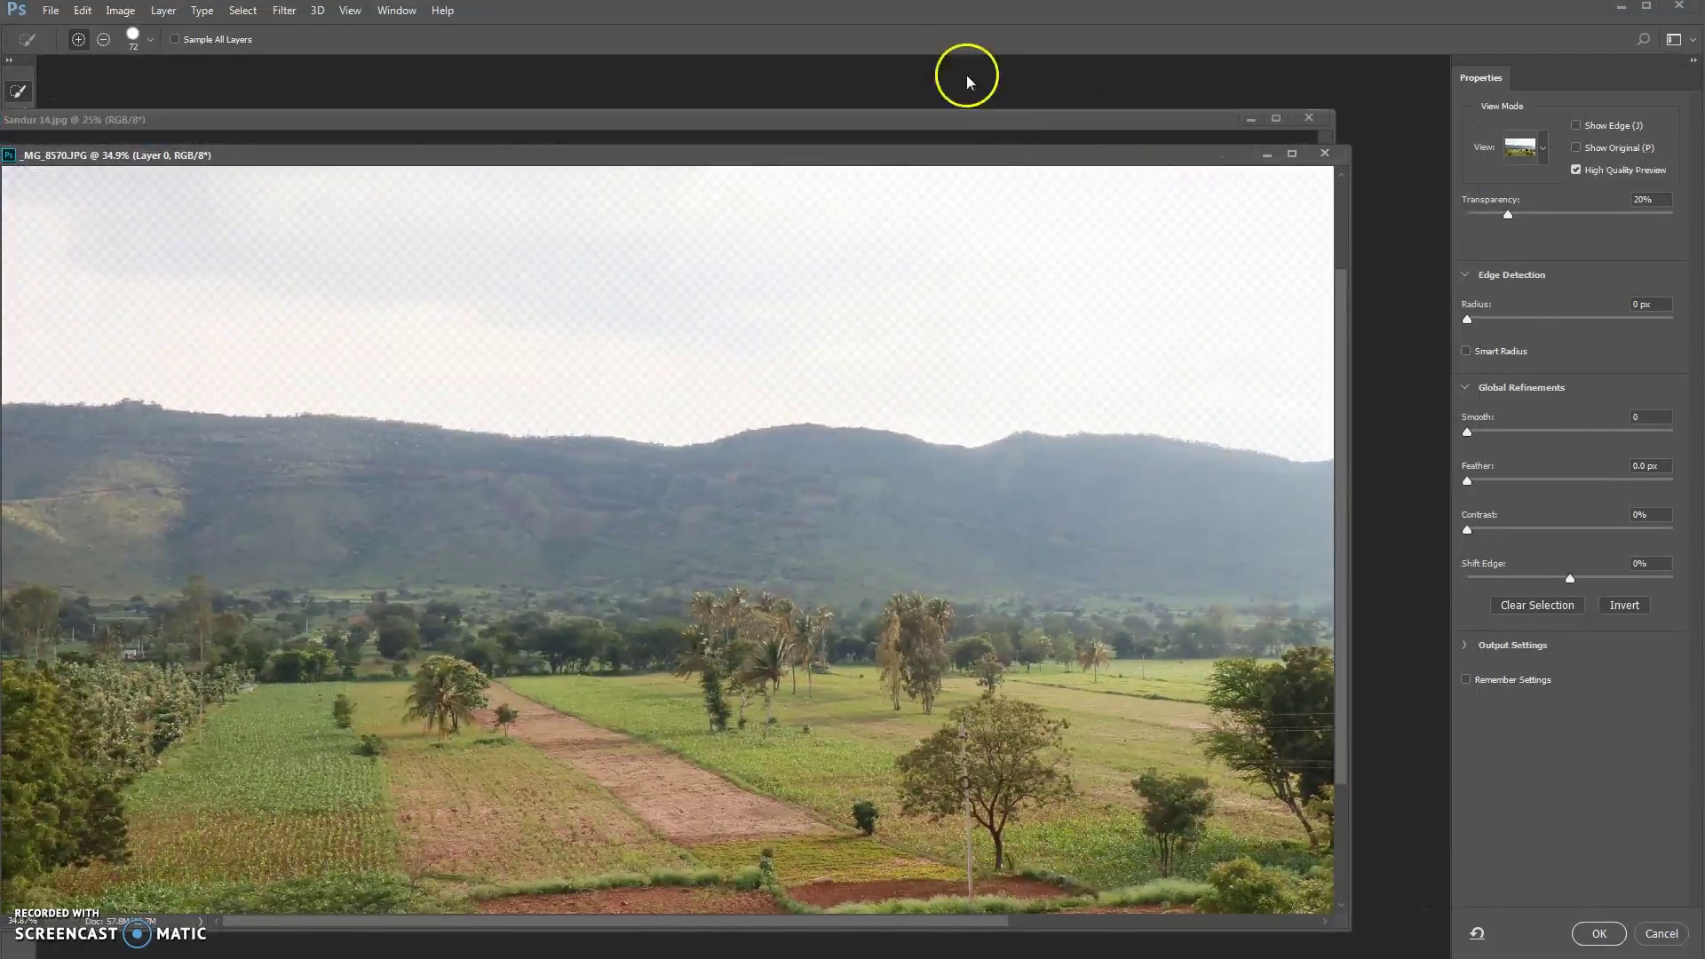
{"action": "left_click_drag", "start_coordinate": [980, 158], "coordinate": [1008, 121]}
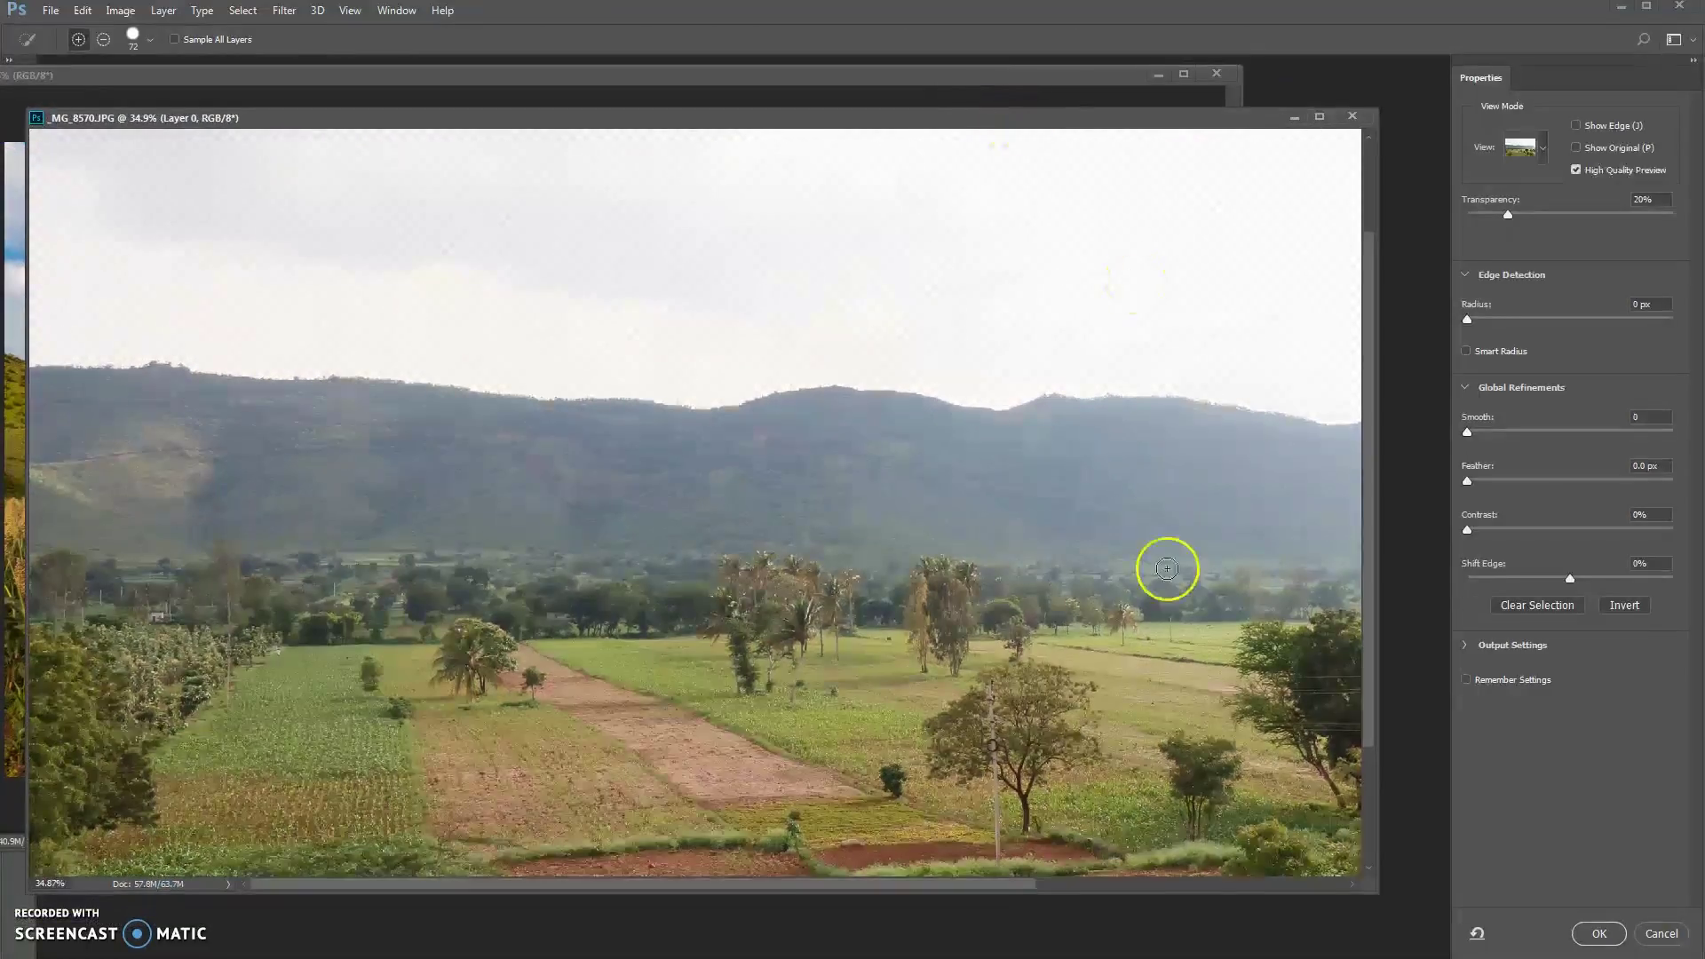
Refine the edge with Smooth 5, Feather 2.6 px, Contrast 4%, Shift Edge -9%, Radius 1 px.
{"action": "left_click_drag", "start_coordinate": [1172, 470], "coordinate": [837, 373]}
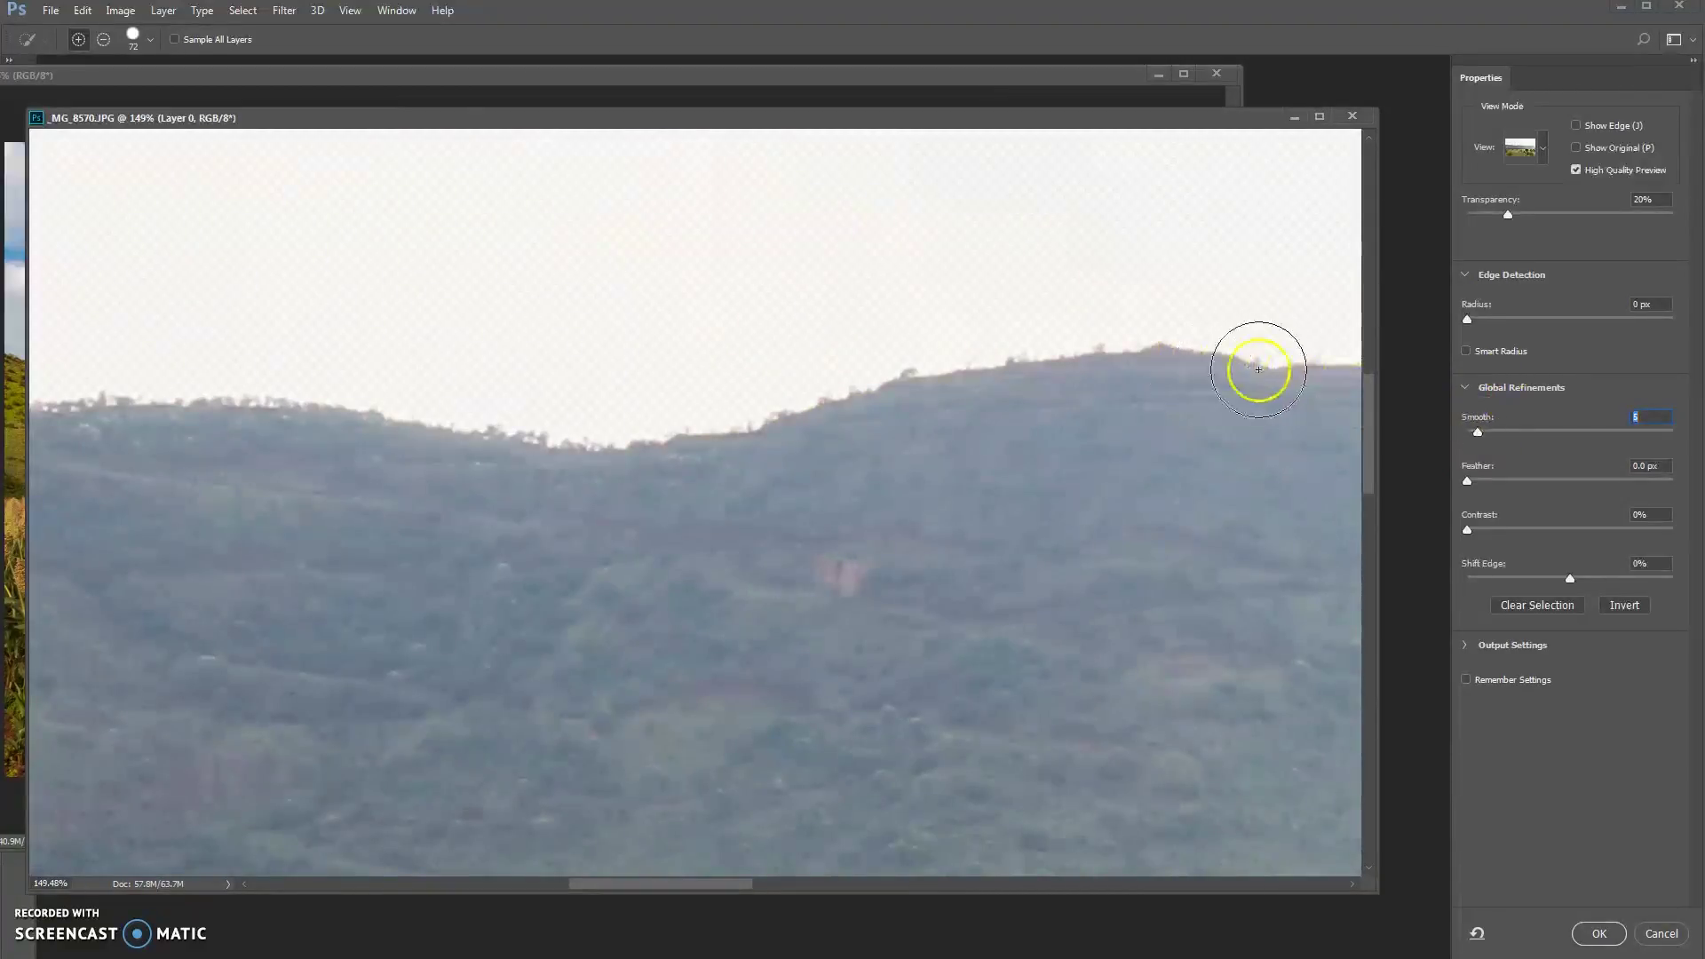
{"action": "left_click", "coordinate": [1474, 530]}
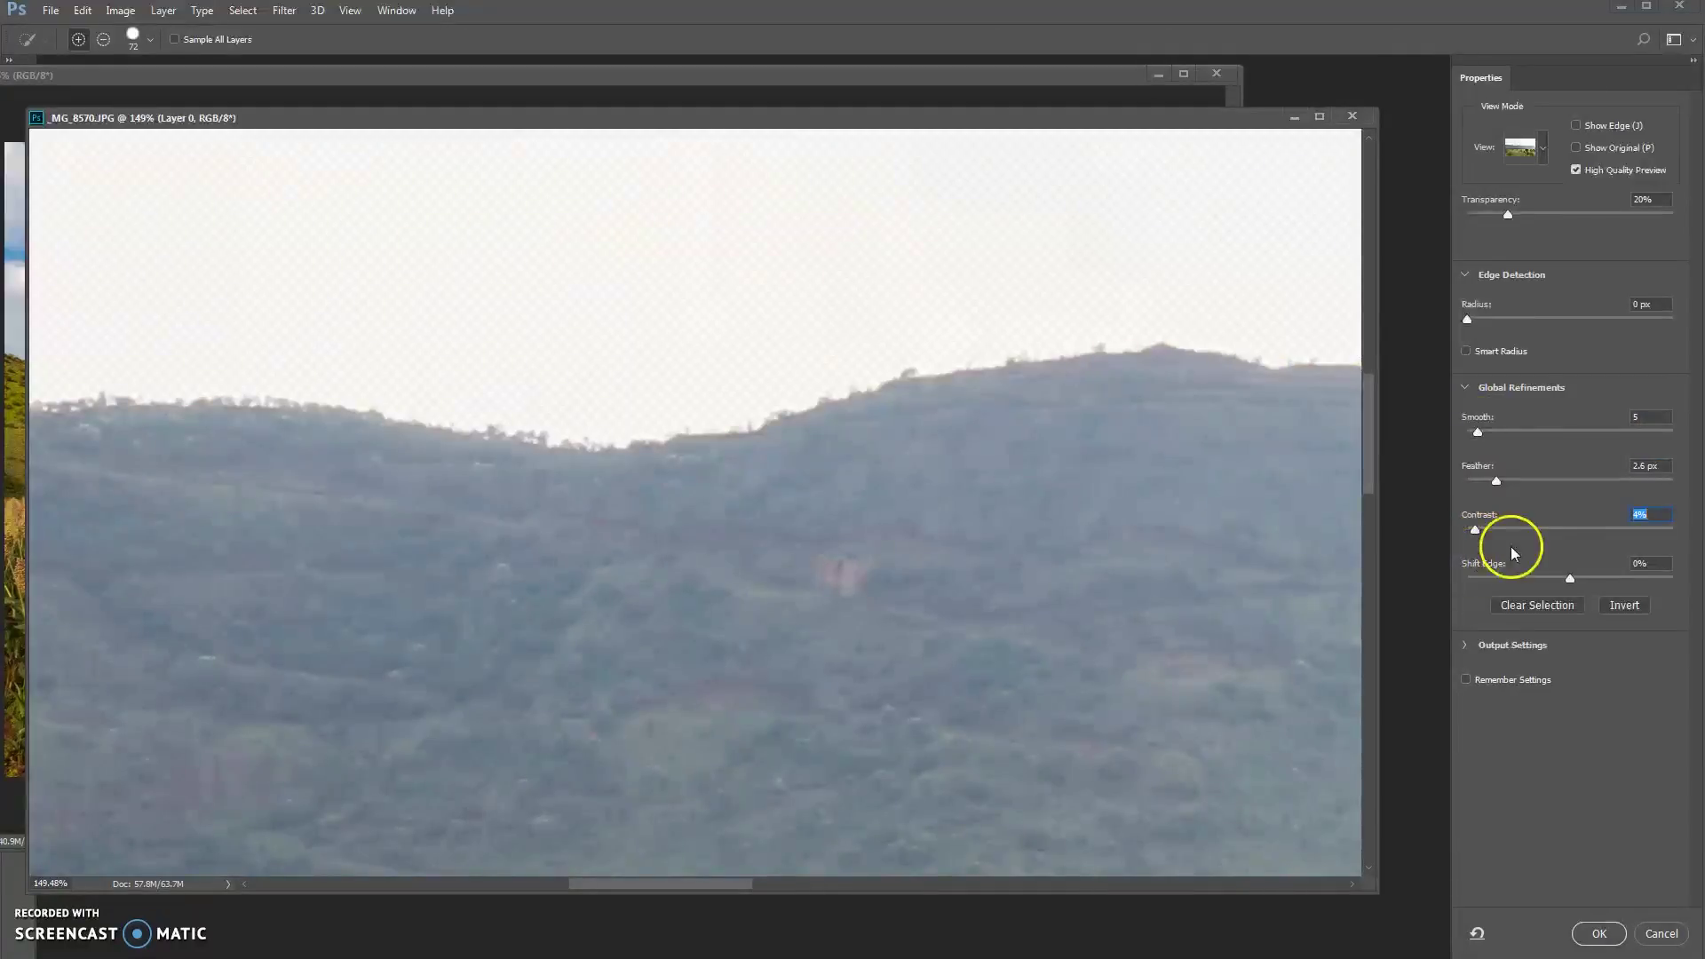
{"action": "left_click_drag", "start_coordinate": [1567, 579], "coordinate": [1560, 578]}
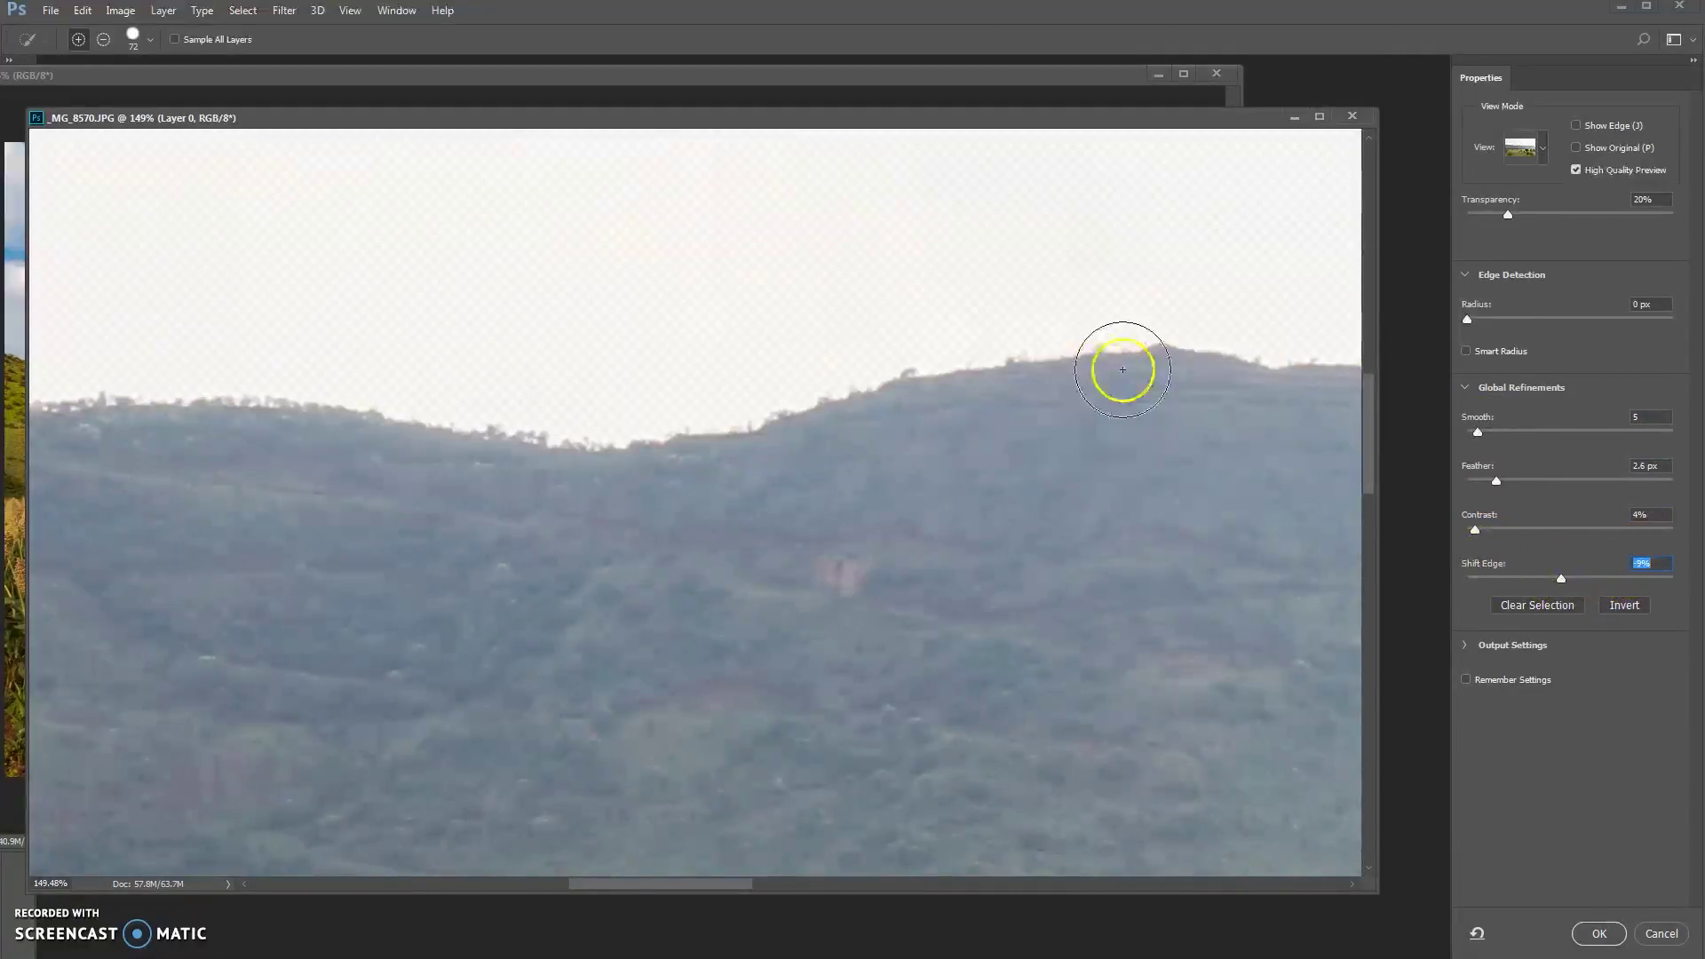
{"action": "left_click", "coordinate": [1478, 318]}
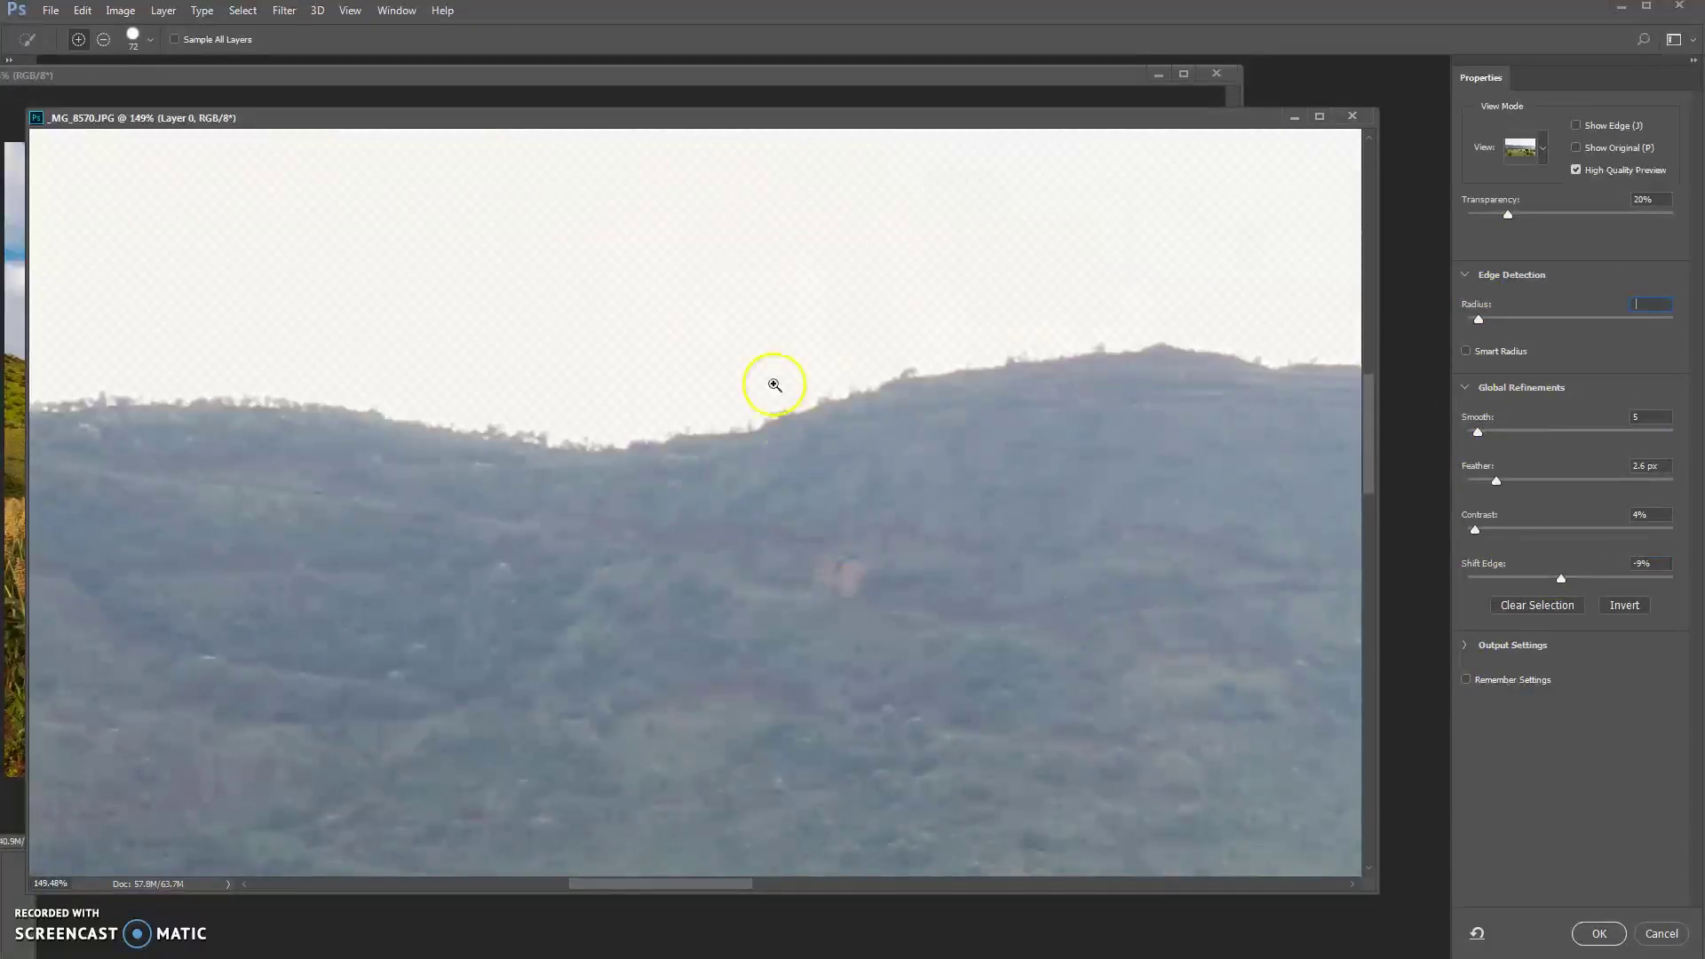
{"action": "left_click_drag", "start_coordinate": [774, 385], "coordinate": [678, 461]}
{"action": "right_click", "coordinate": [704, 468]}
{"action": "left_click", "coordinate": [728, 476]}
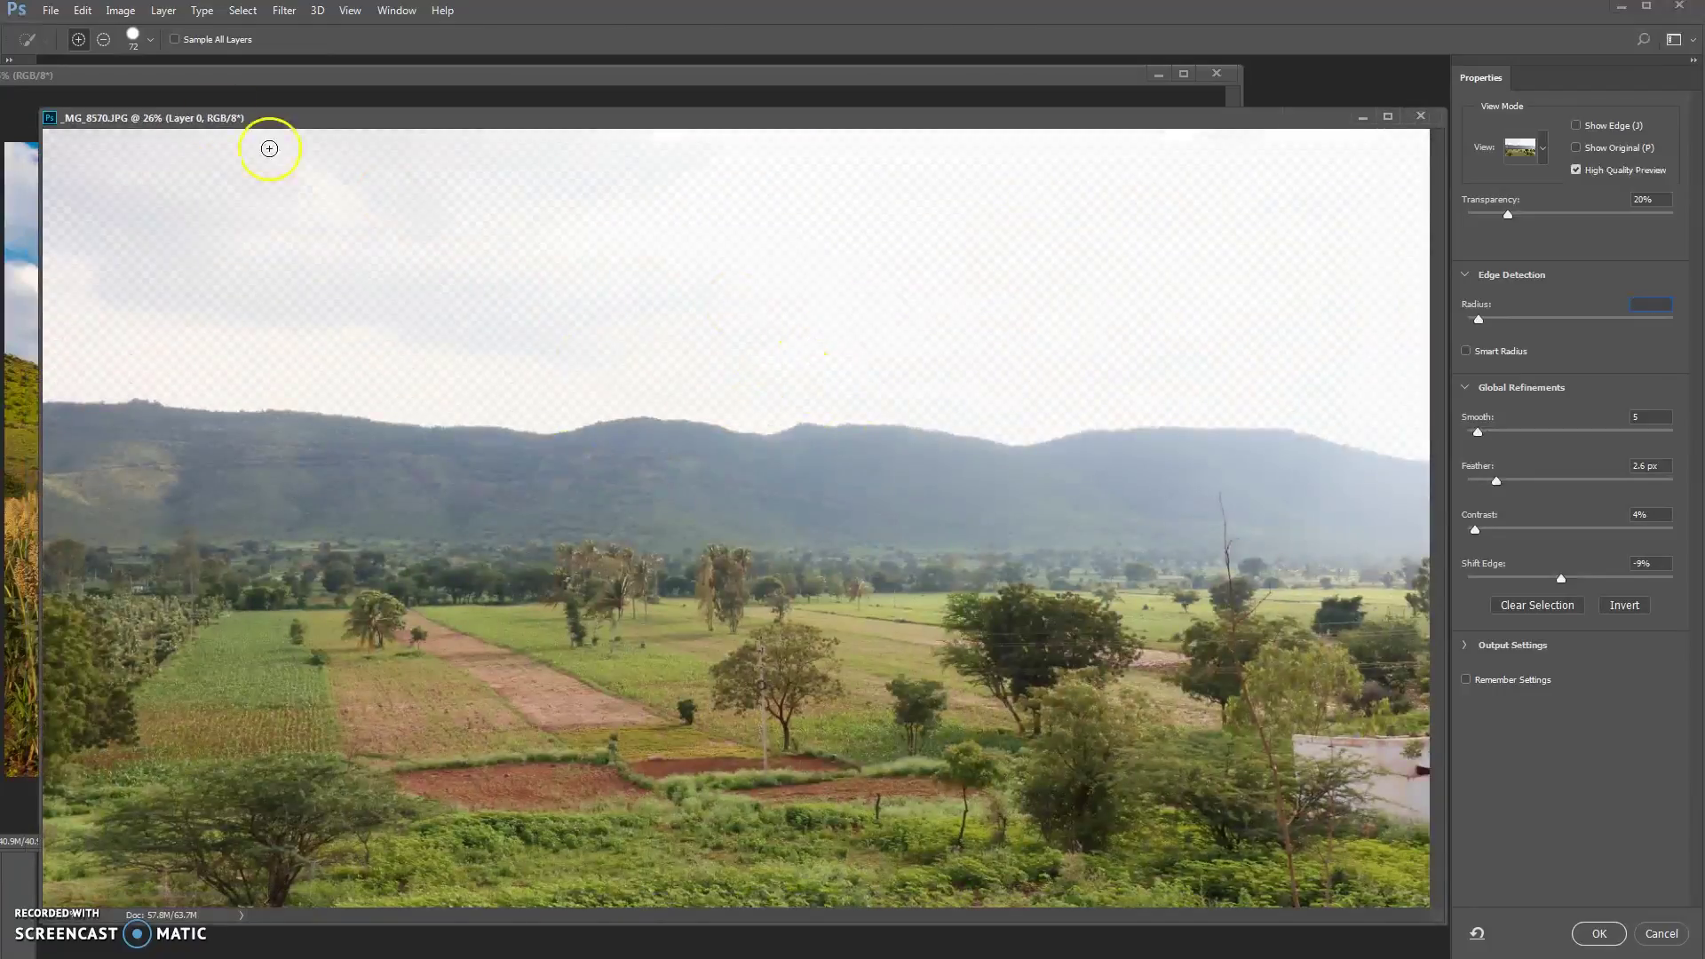
Output the selection as a layer mask and bring the cloudy sky in as a layer beneath the landscape.
{"action": "left_click", "coordinate": [1598, 933]}
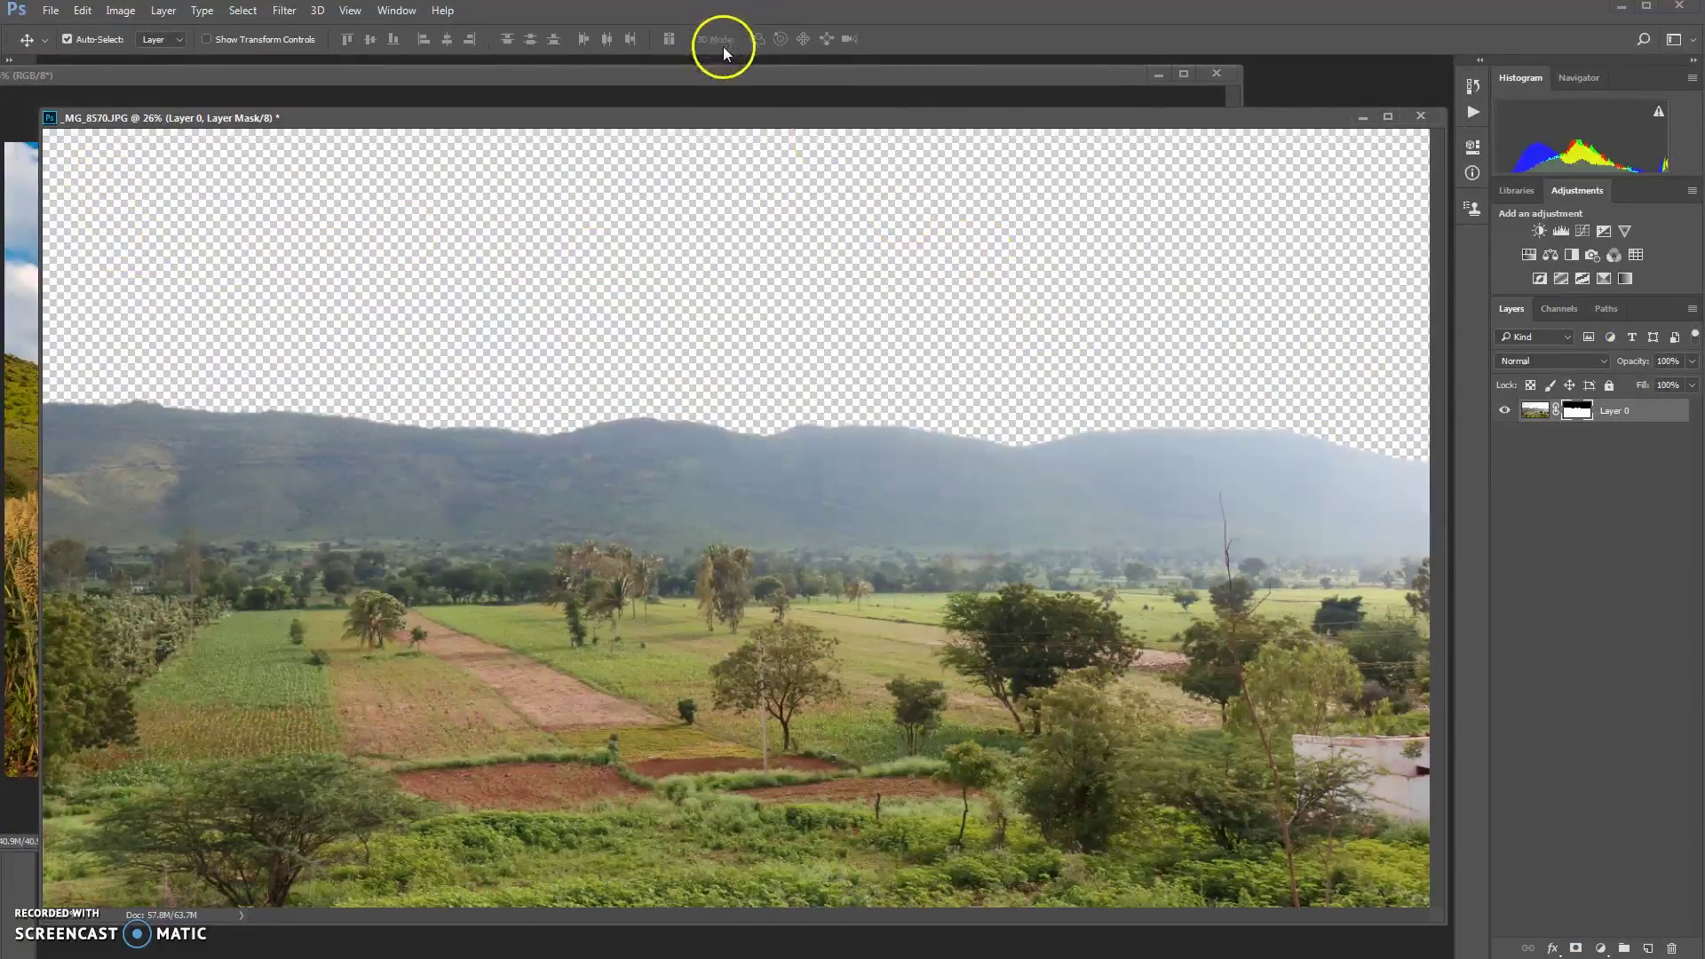
{"action": "left_click", "coordinate": [22, 199]}
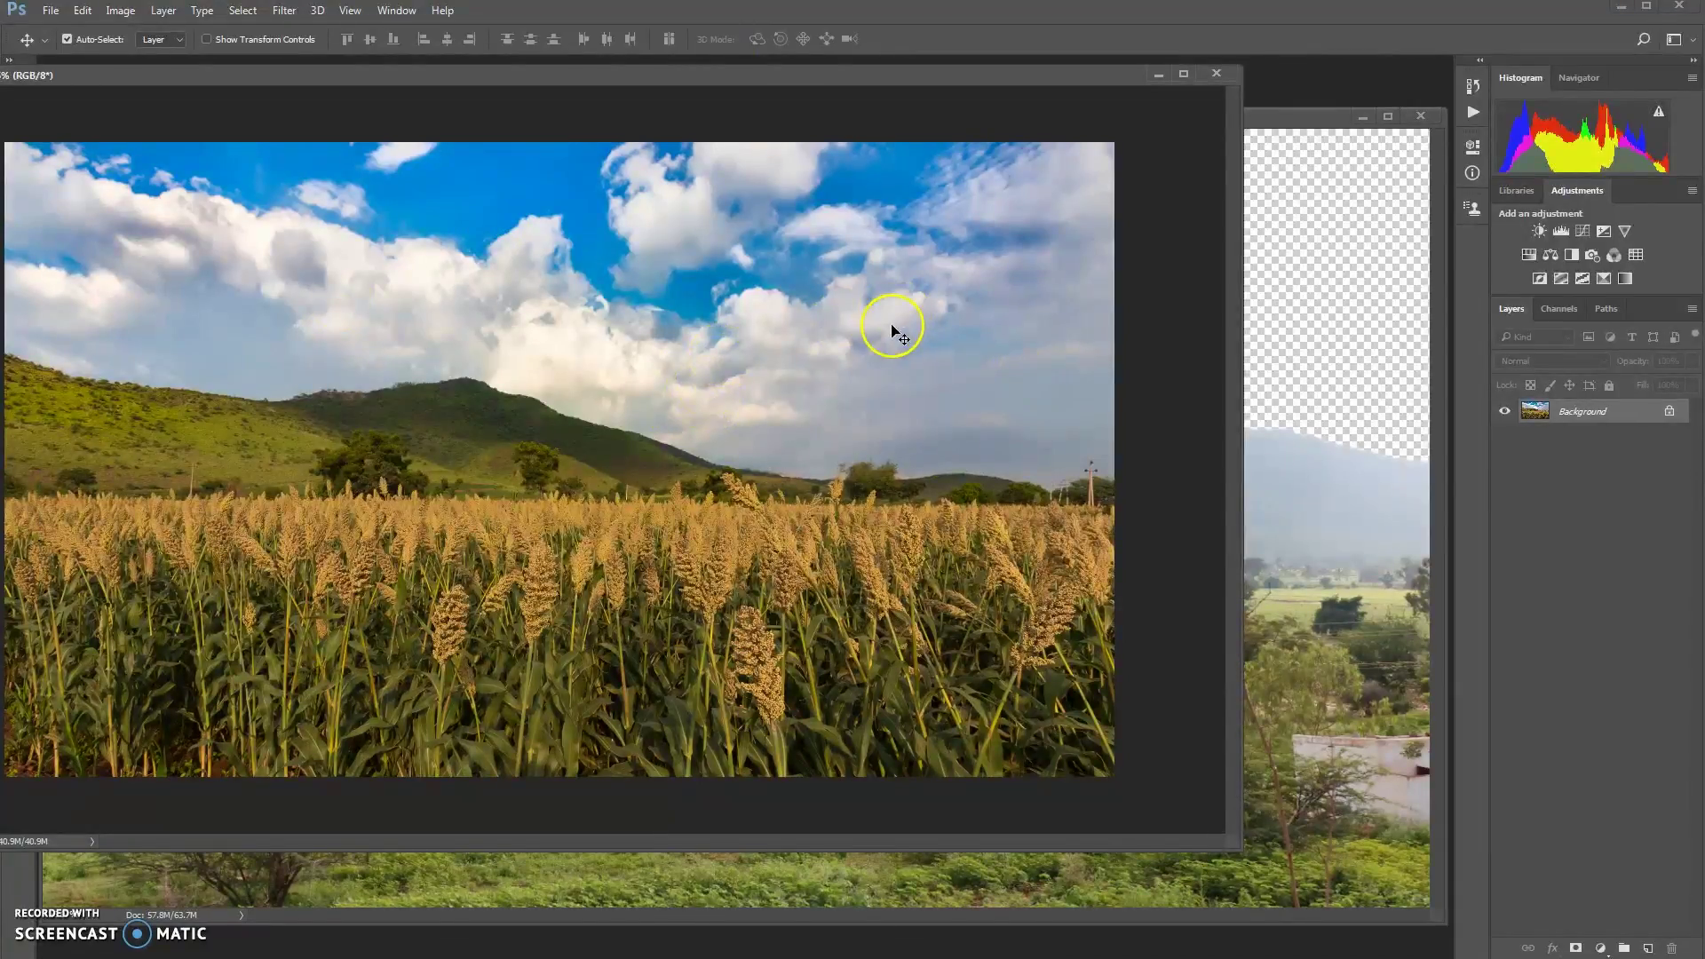
{"action": "left_click_drag", "start_coordinate": [897, 331], "coordinate": [950, 344]}
{"action": "key", "text": "ctrl"}
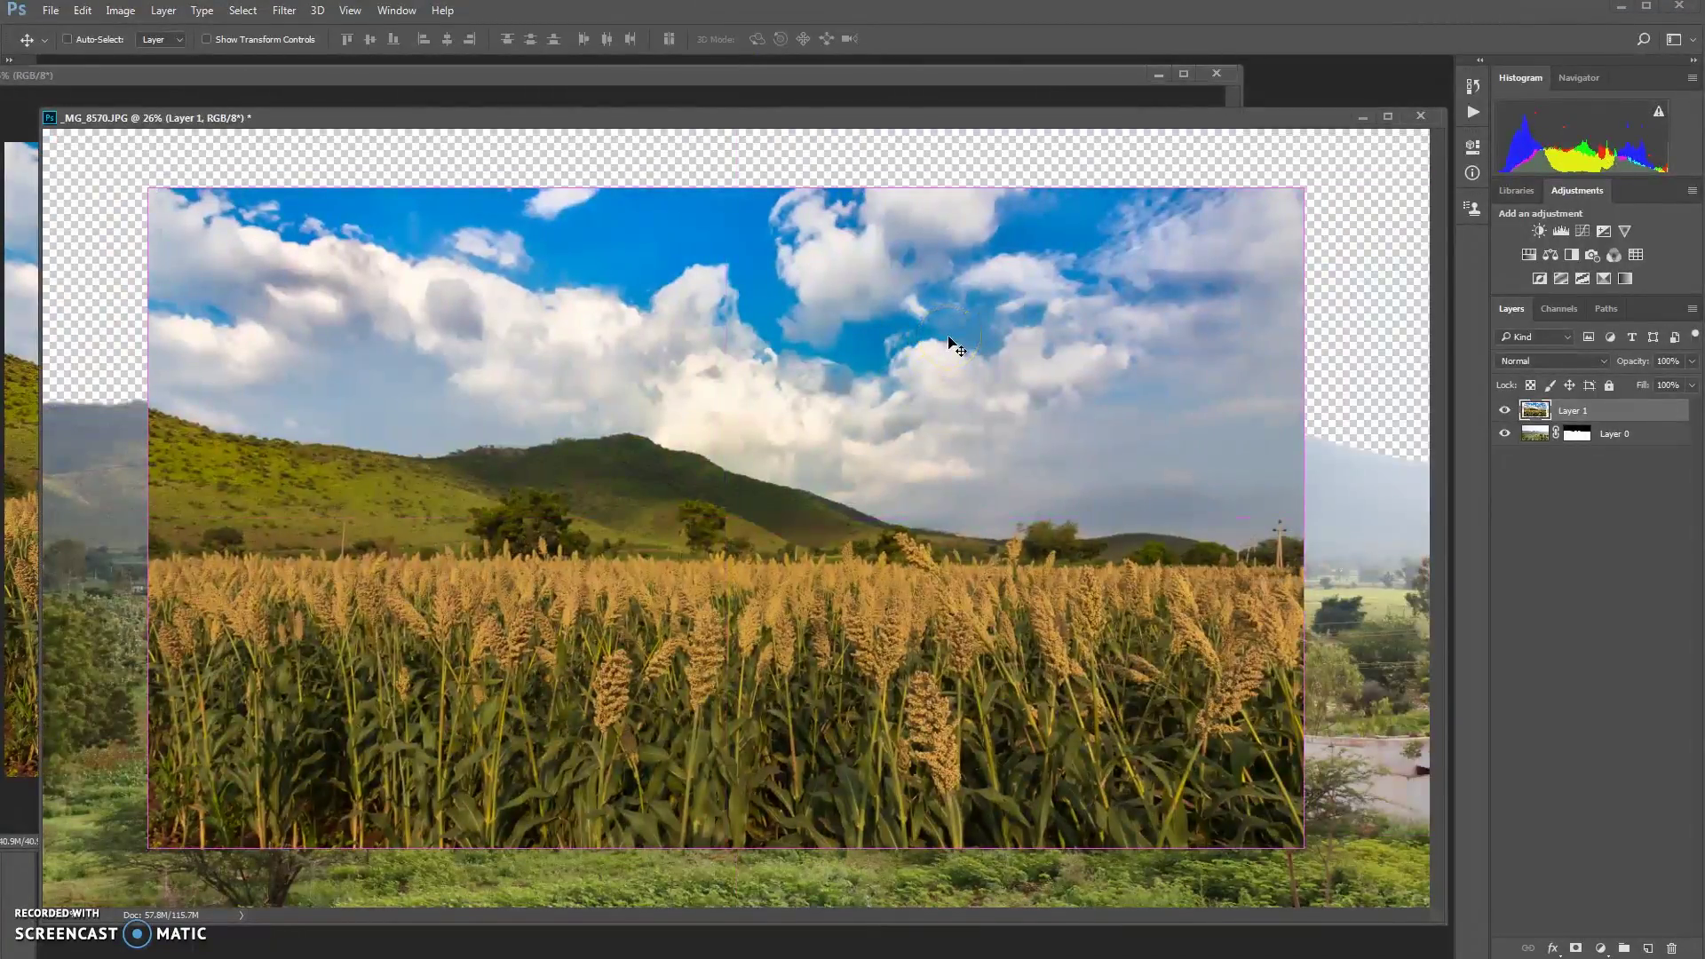
{"action": "key", "text": "ctrl+bracketleft"}
{"action": "left_click", "coordinate": [971, 316]}
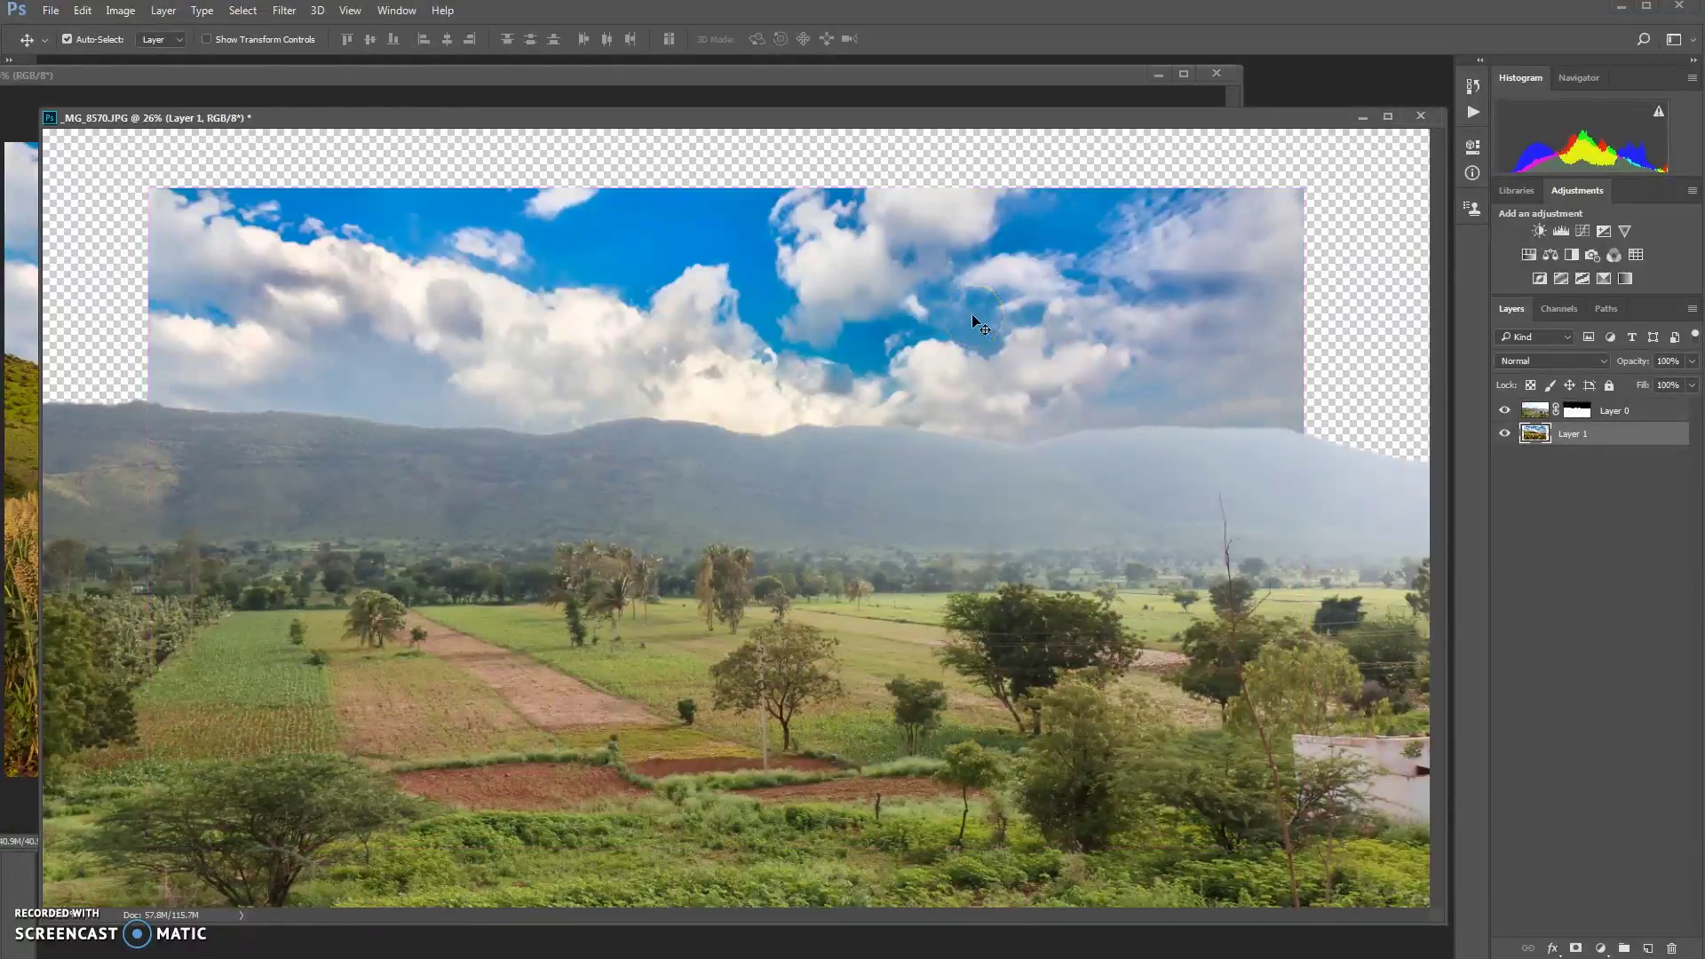
Scale the sky layer to about 143%, shift it into place, then make Layer 0 active.
{"action": "key", "text": "ctrl+t"}
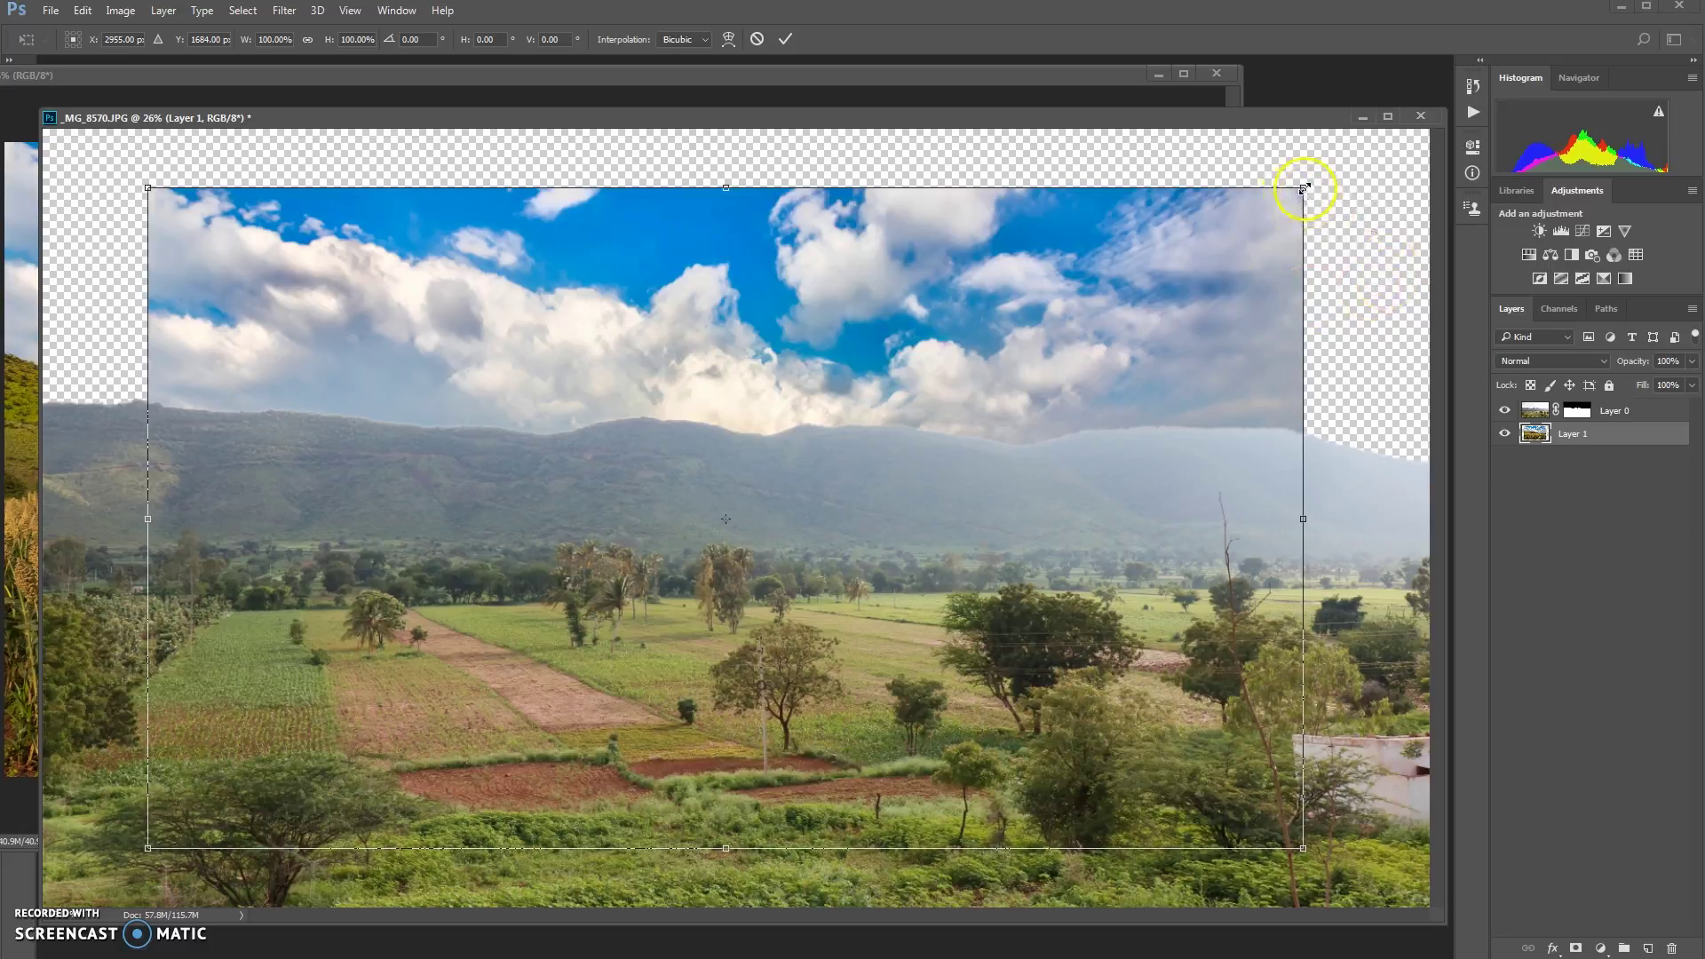
{"action": "left_click_drag", "start_coordinate": [1304, 188], "coordinate": [1549, 45]}
{"action": "left_click_drag", "start_coordinate": [1111, 384], "coordinate": [1143, 458]}
{"action": "key", "text": "Return"}
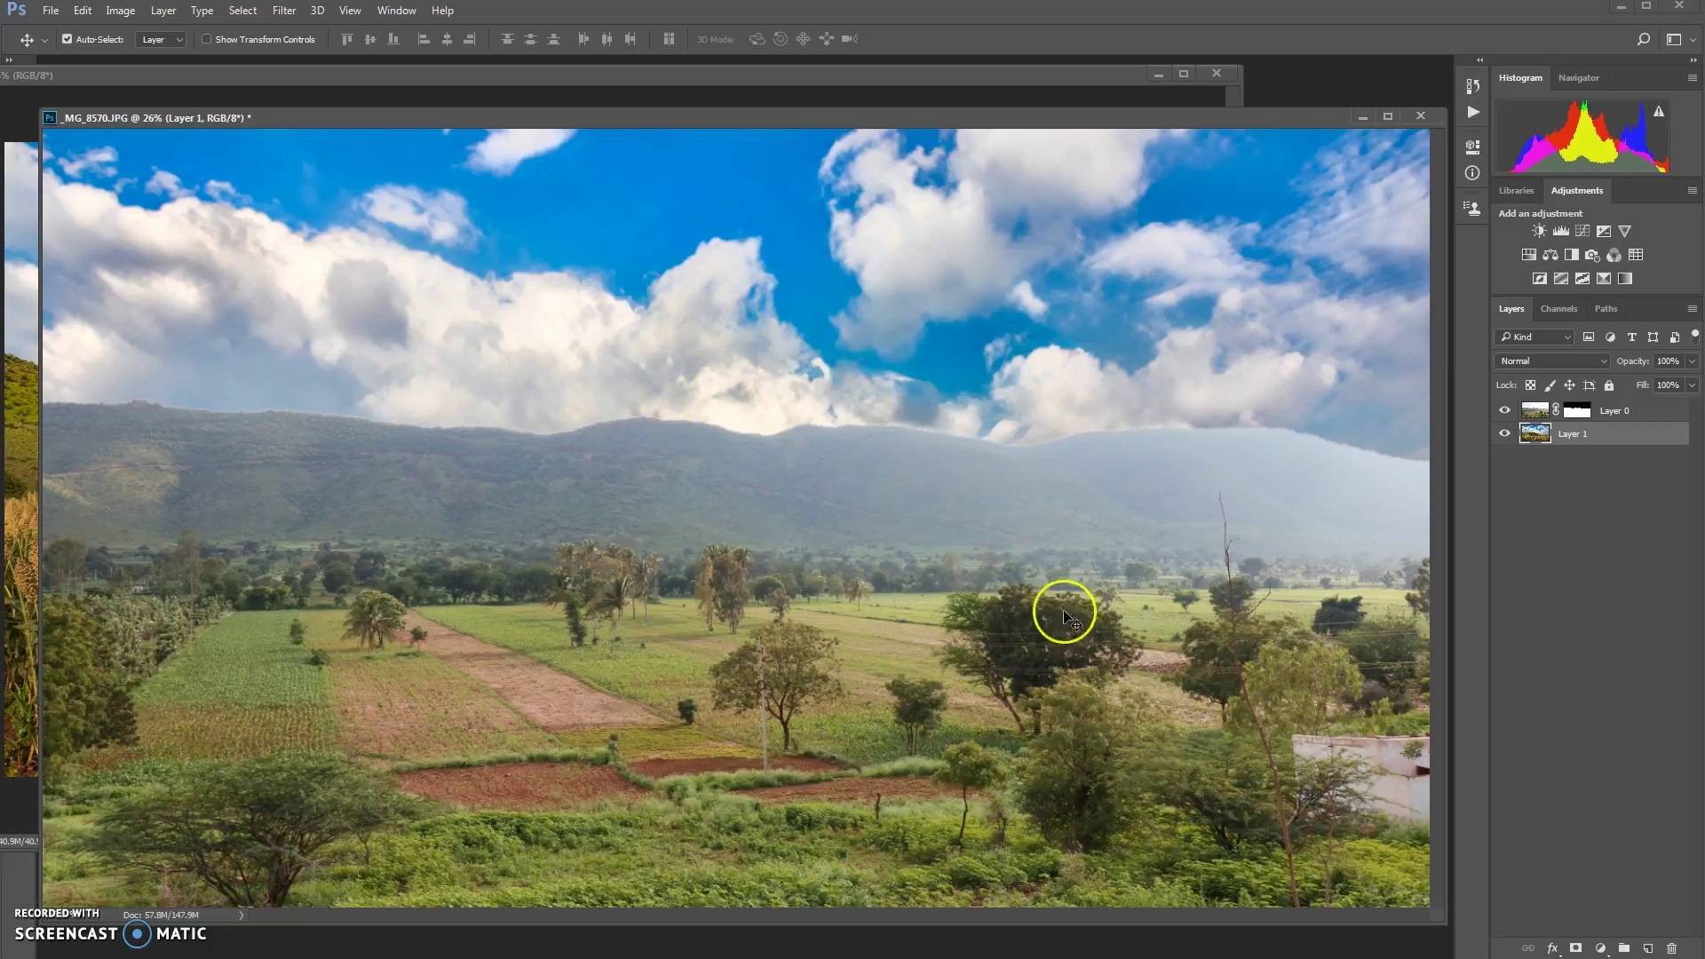
{"action": "right_click", "coordinate": [964, 484]}
{"action": "left_click", "coordinate": [999, 497]}
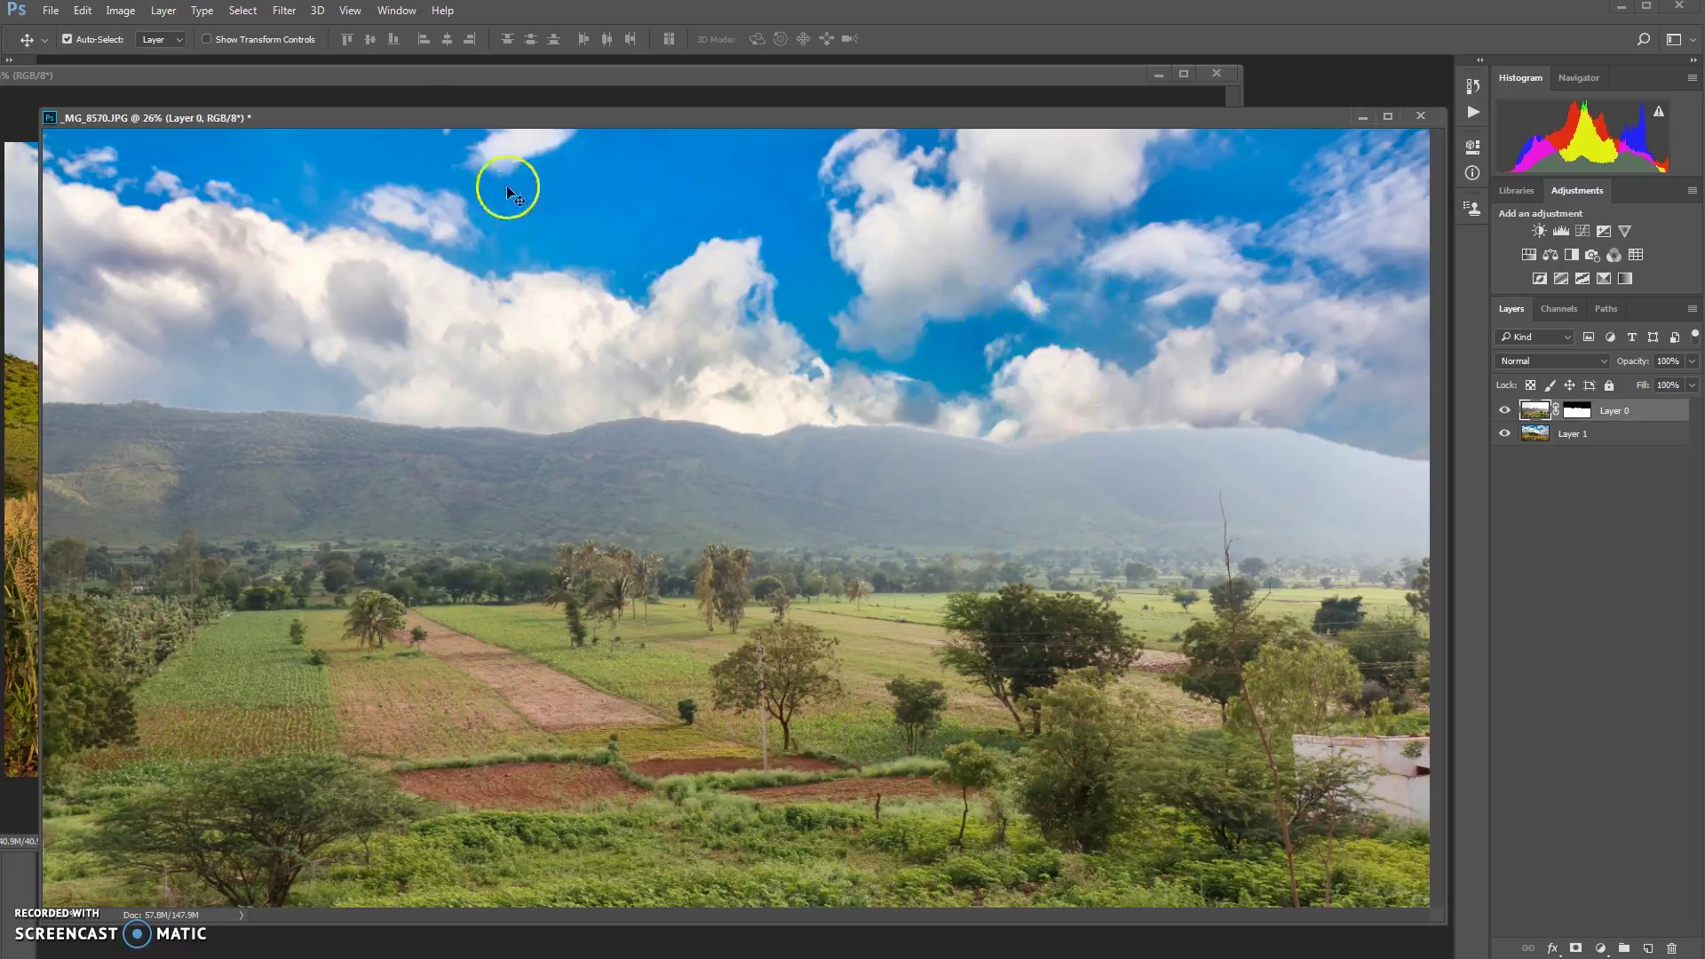
Open the Camera Raw Filter on Layer 0 and set Dehaze to +81.
{"action": "left_click", "coordinate": [284, 10]}
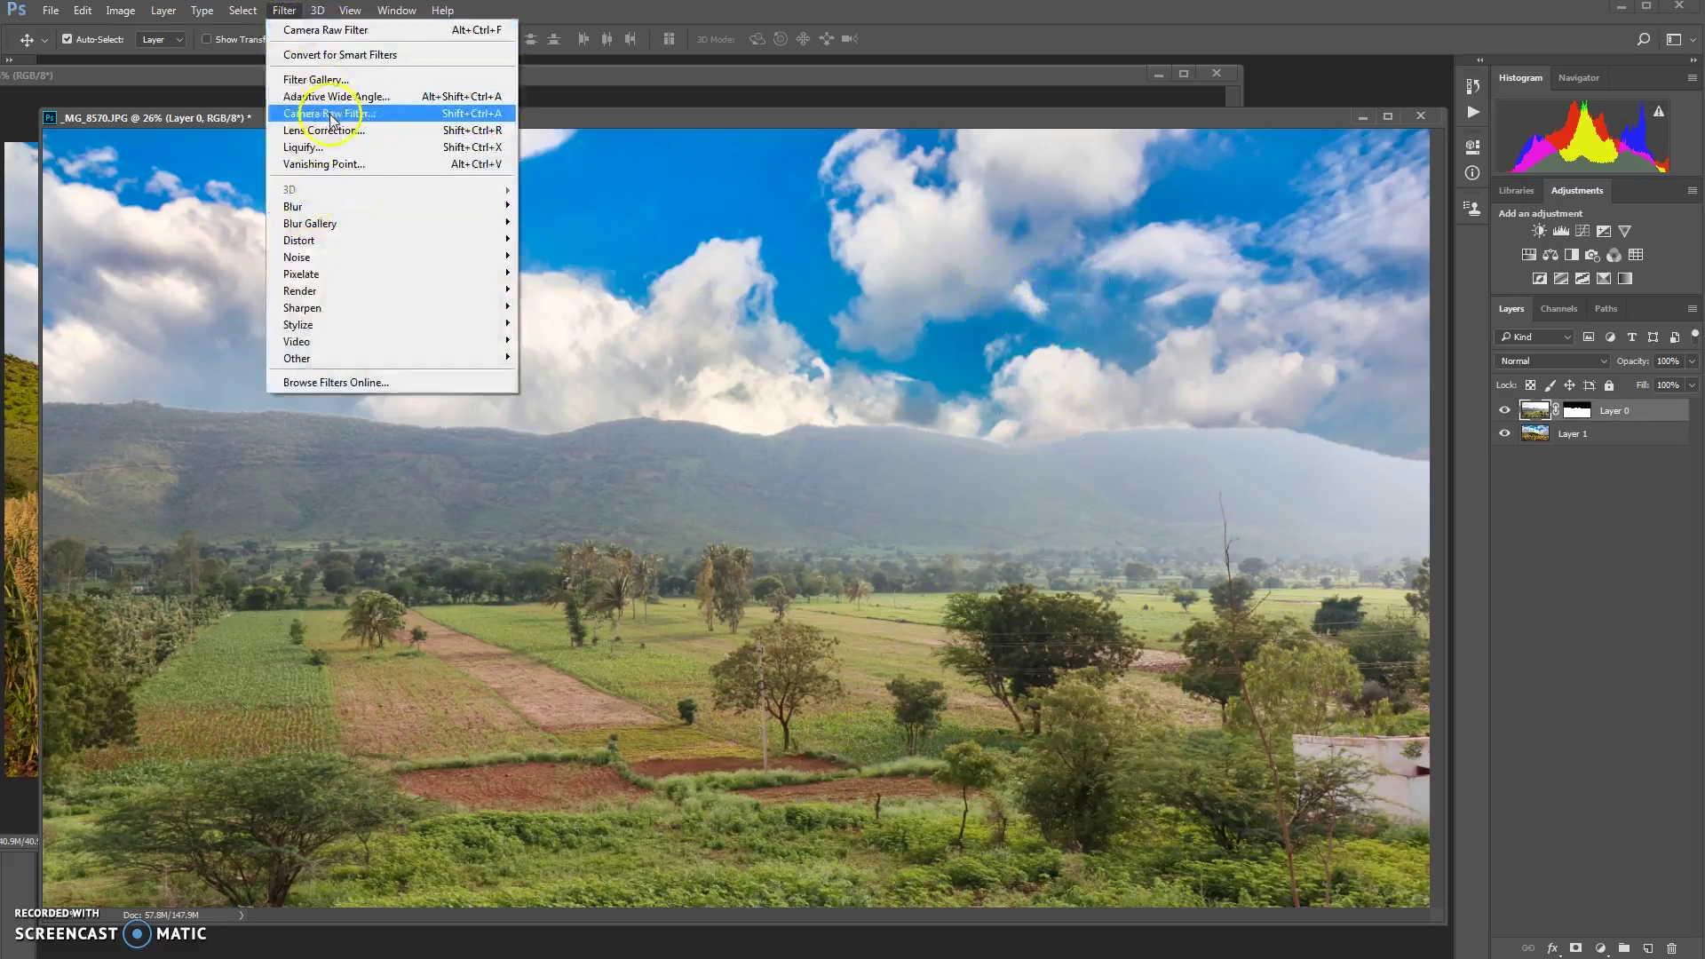
{"action": "left_click", "coordinate": [298, 112]}
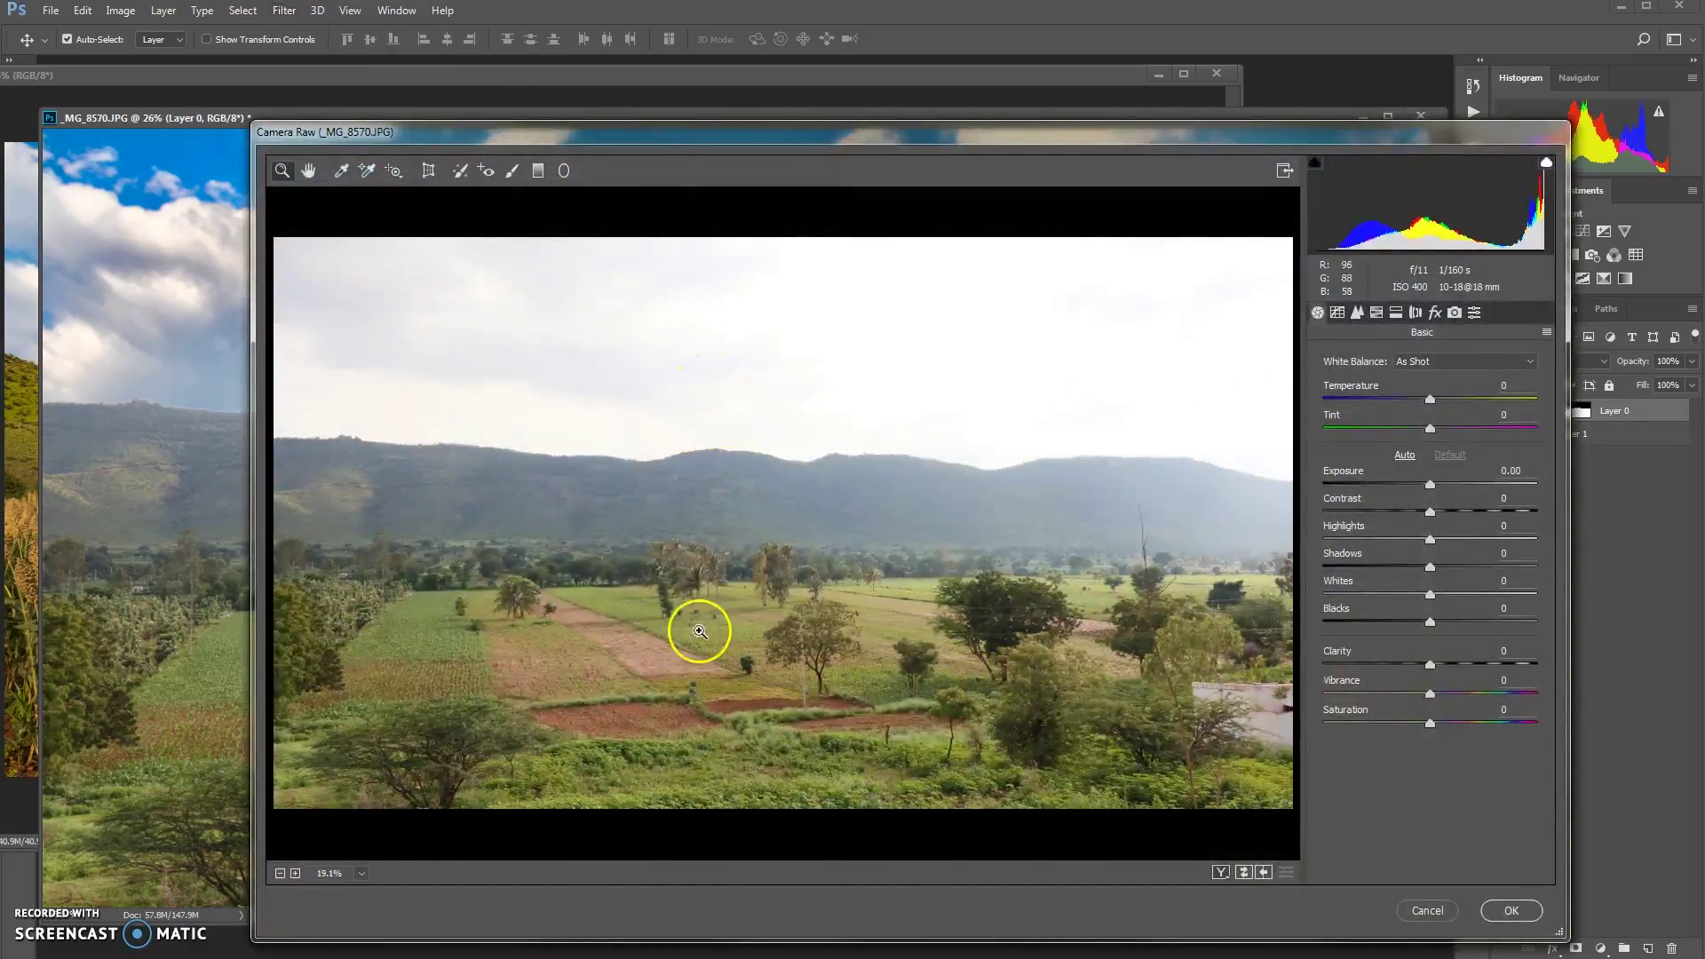
{"action": "left_click", "coordinate": [1431, 311]}
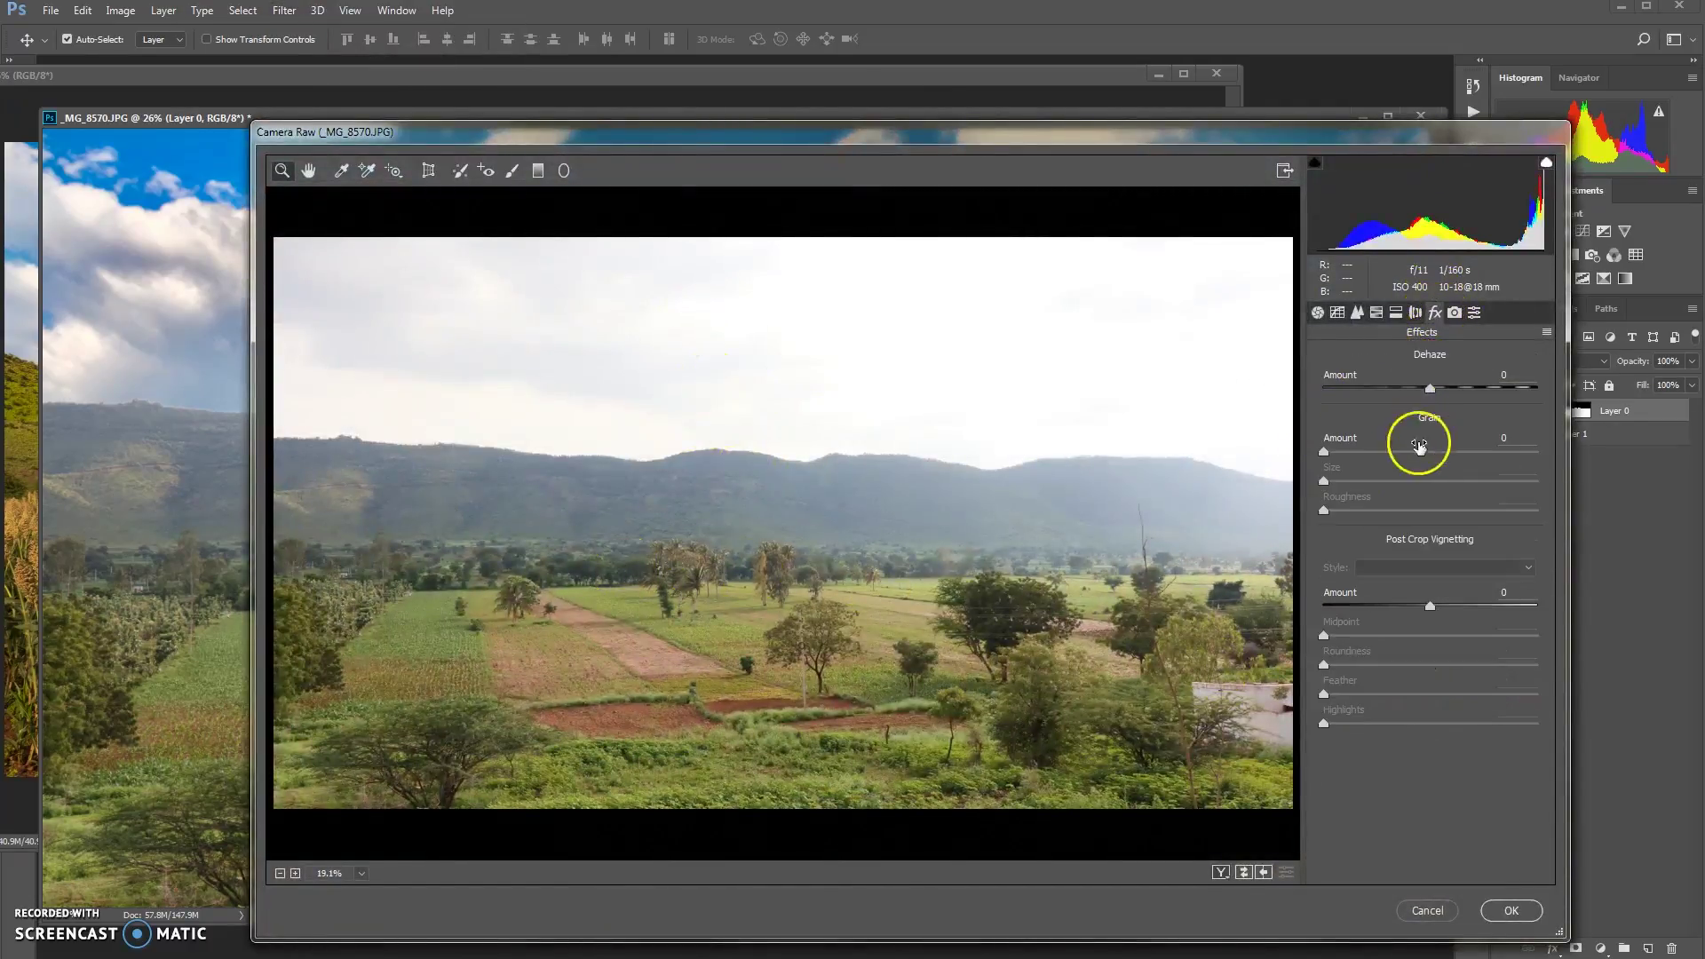
{"action": "left_click_drag", "start_coordinate": [1431, 388], "coordinate": [1521, 393]}
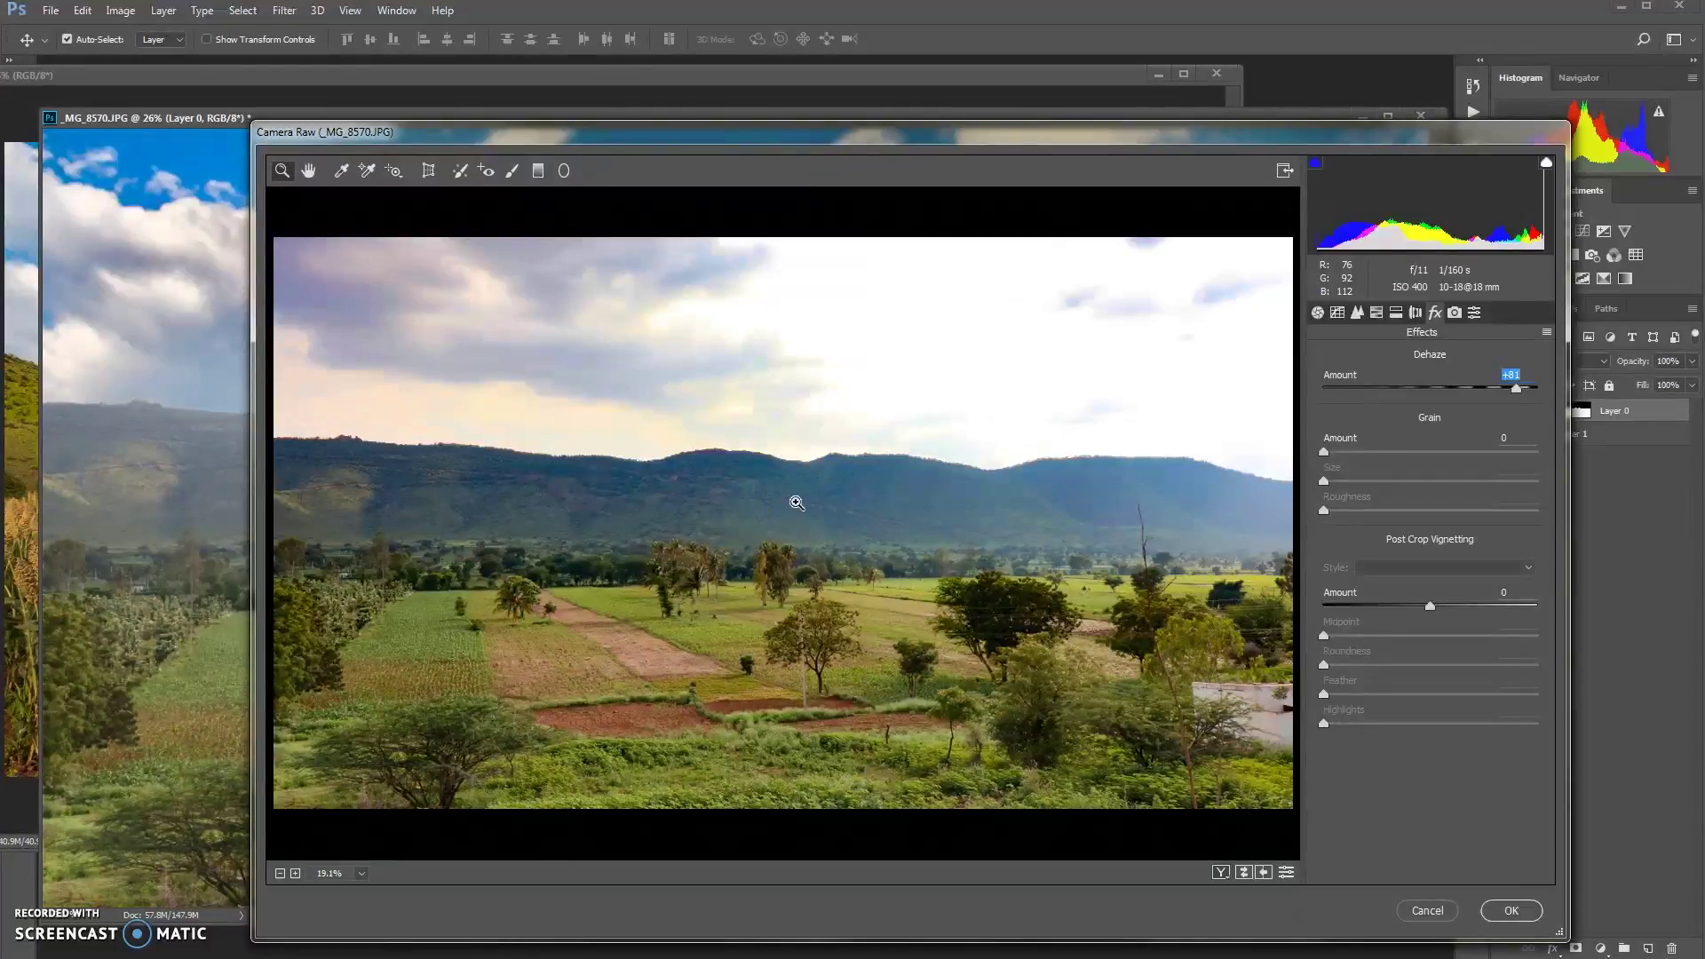
Boost HSL saturation: Oranges +23, Yellows +35, Greens +49, Blues +83.
{"action": "left_click", "coordinate": [1396, 313]}
{"action": "left_click", "coordinate": [1376, 313]}
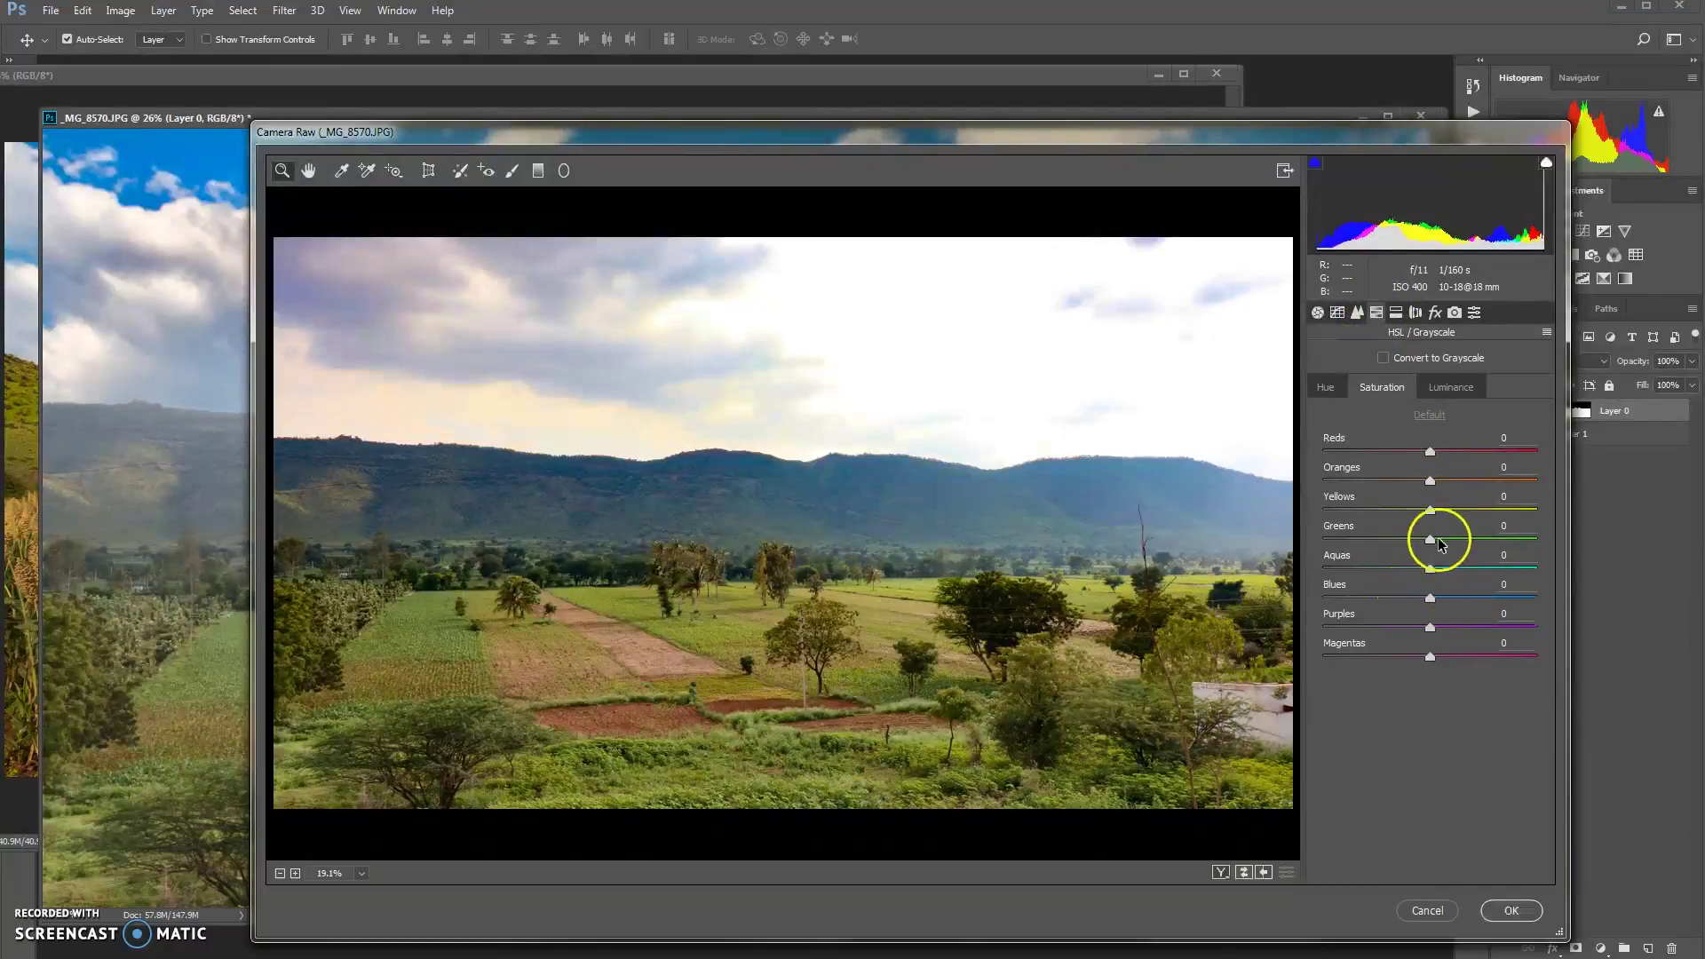
{"action": "left_click_drag", "start_coordinate": [1429, 539], "coordinate": [1454, 481]}
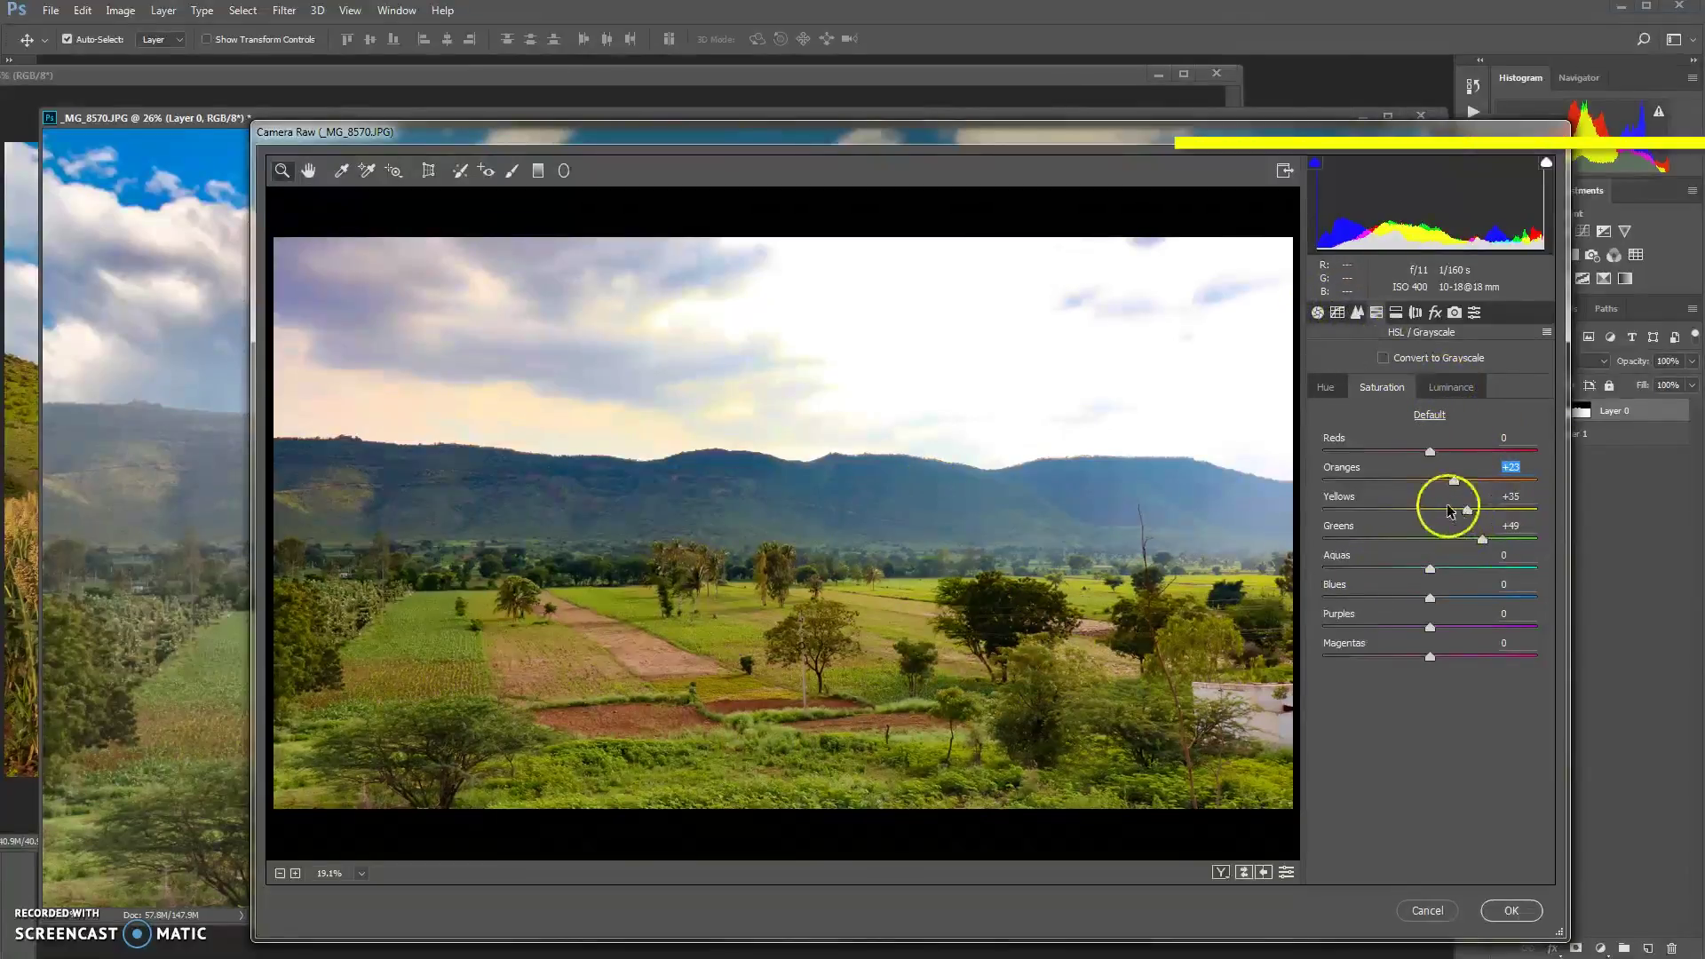
{"action": "left_click_drag", "start_coordinate": [1430, 598], "coordinate": [1489, 608]}
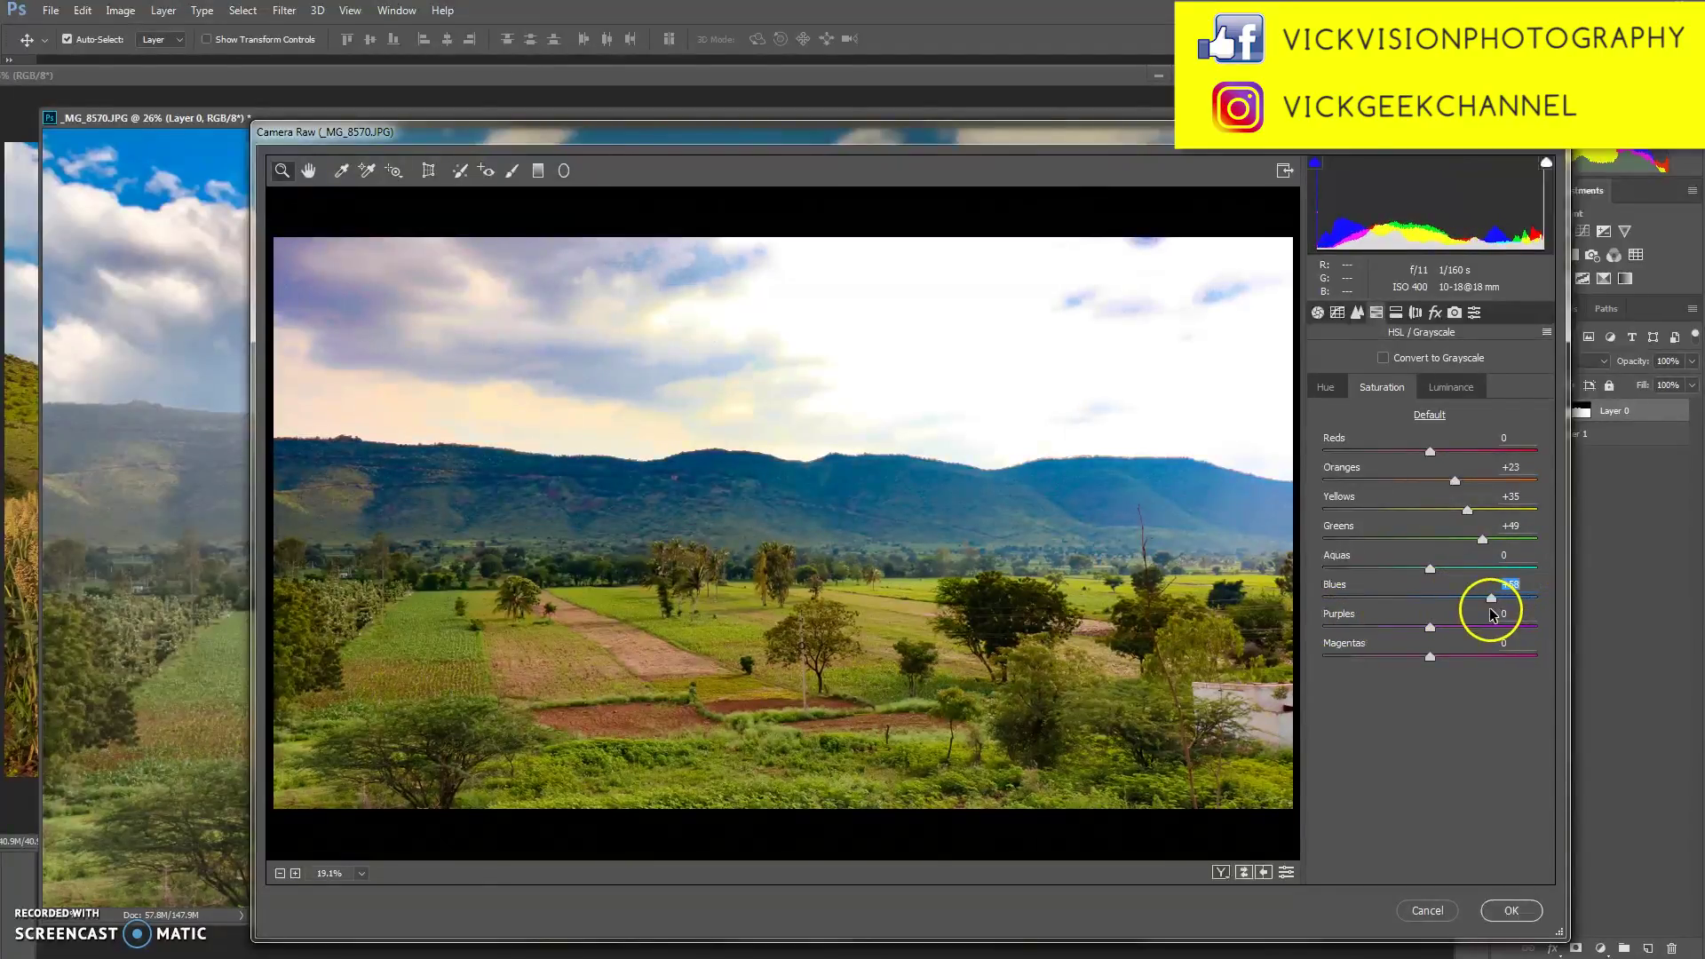
Adjust the tone curve to Highlights -44, Lights +23 and Darks +15.
{"action": "left_click", "coordinate": [1356, 317]}
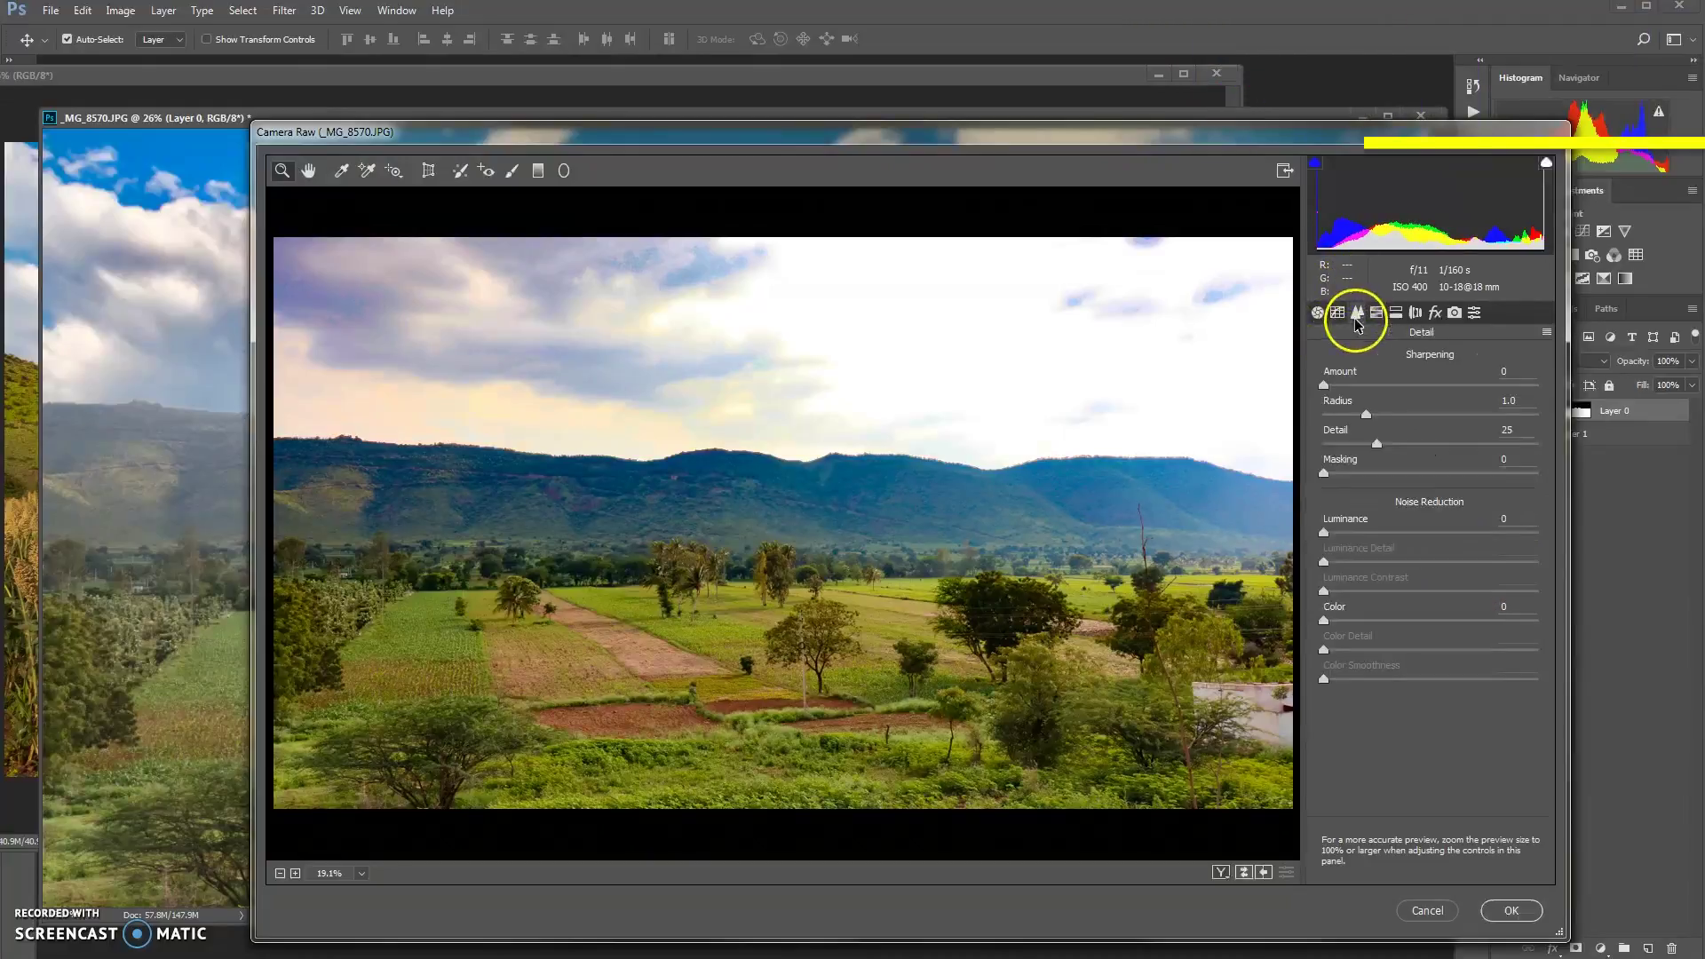
{"action": "left_click", "coordinate": [1337, 312]}
{"action": "left_click", "coordinate": [1429, 646]}
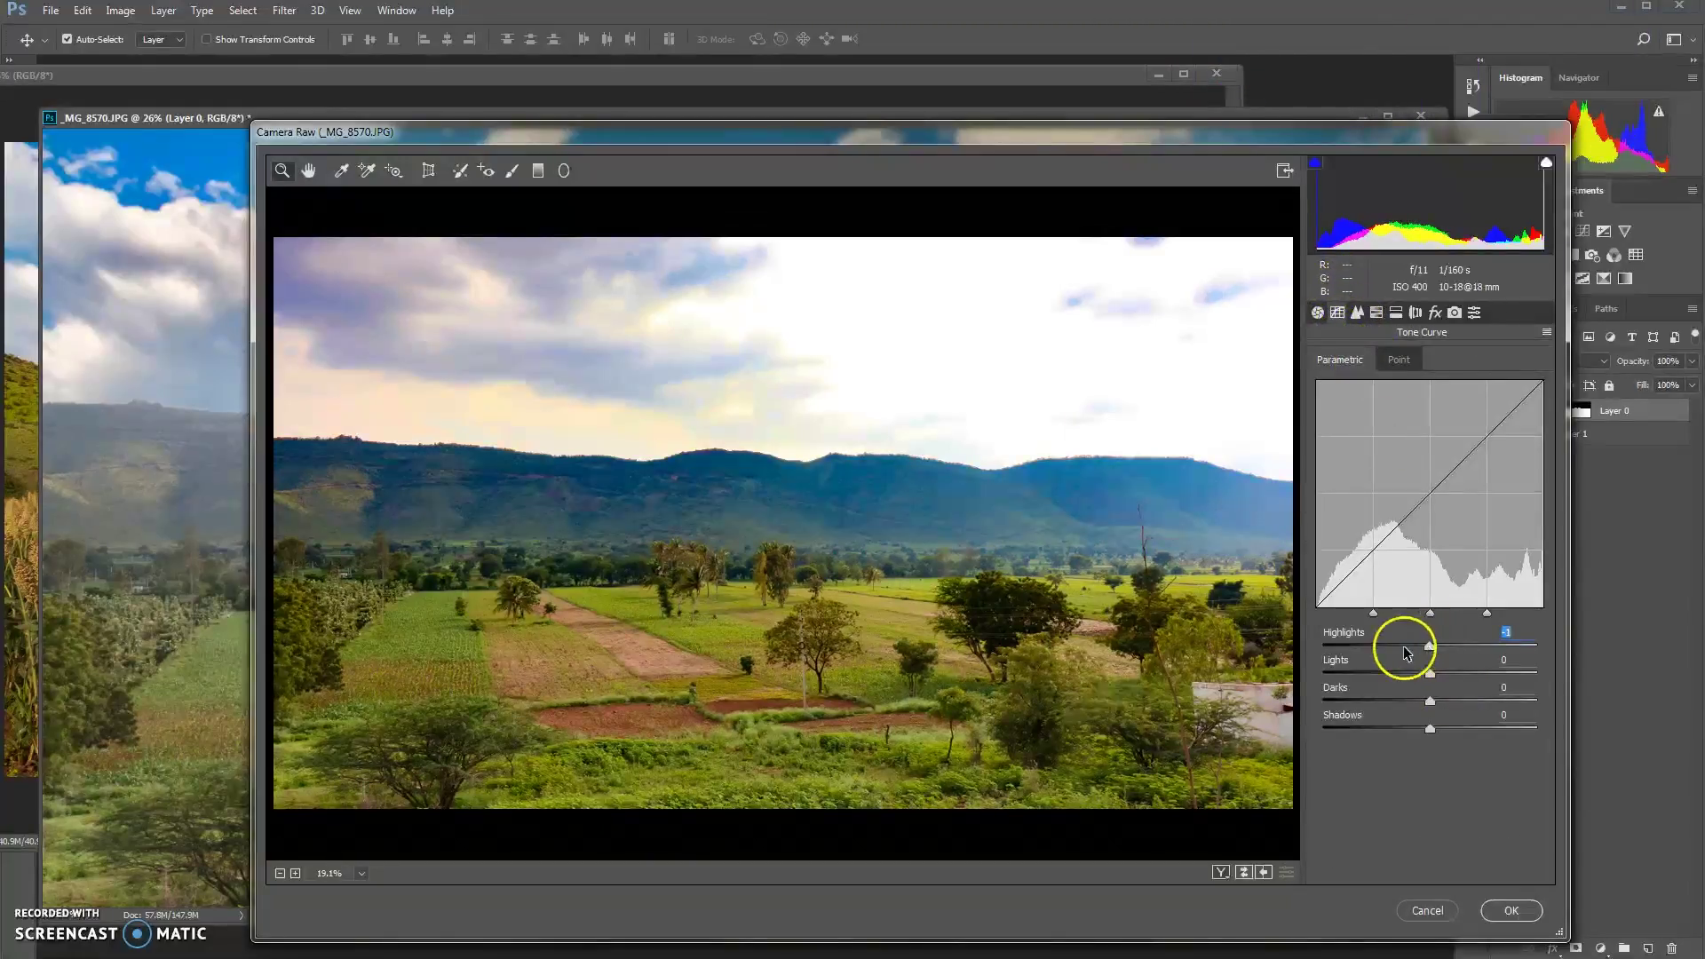
{"action": "left_click_drag", "start_coordinate": [1404, 653], "coordinate": [1444, 730]}
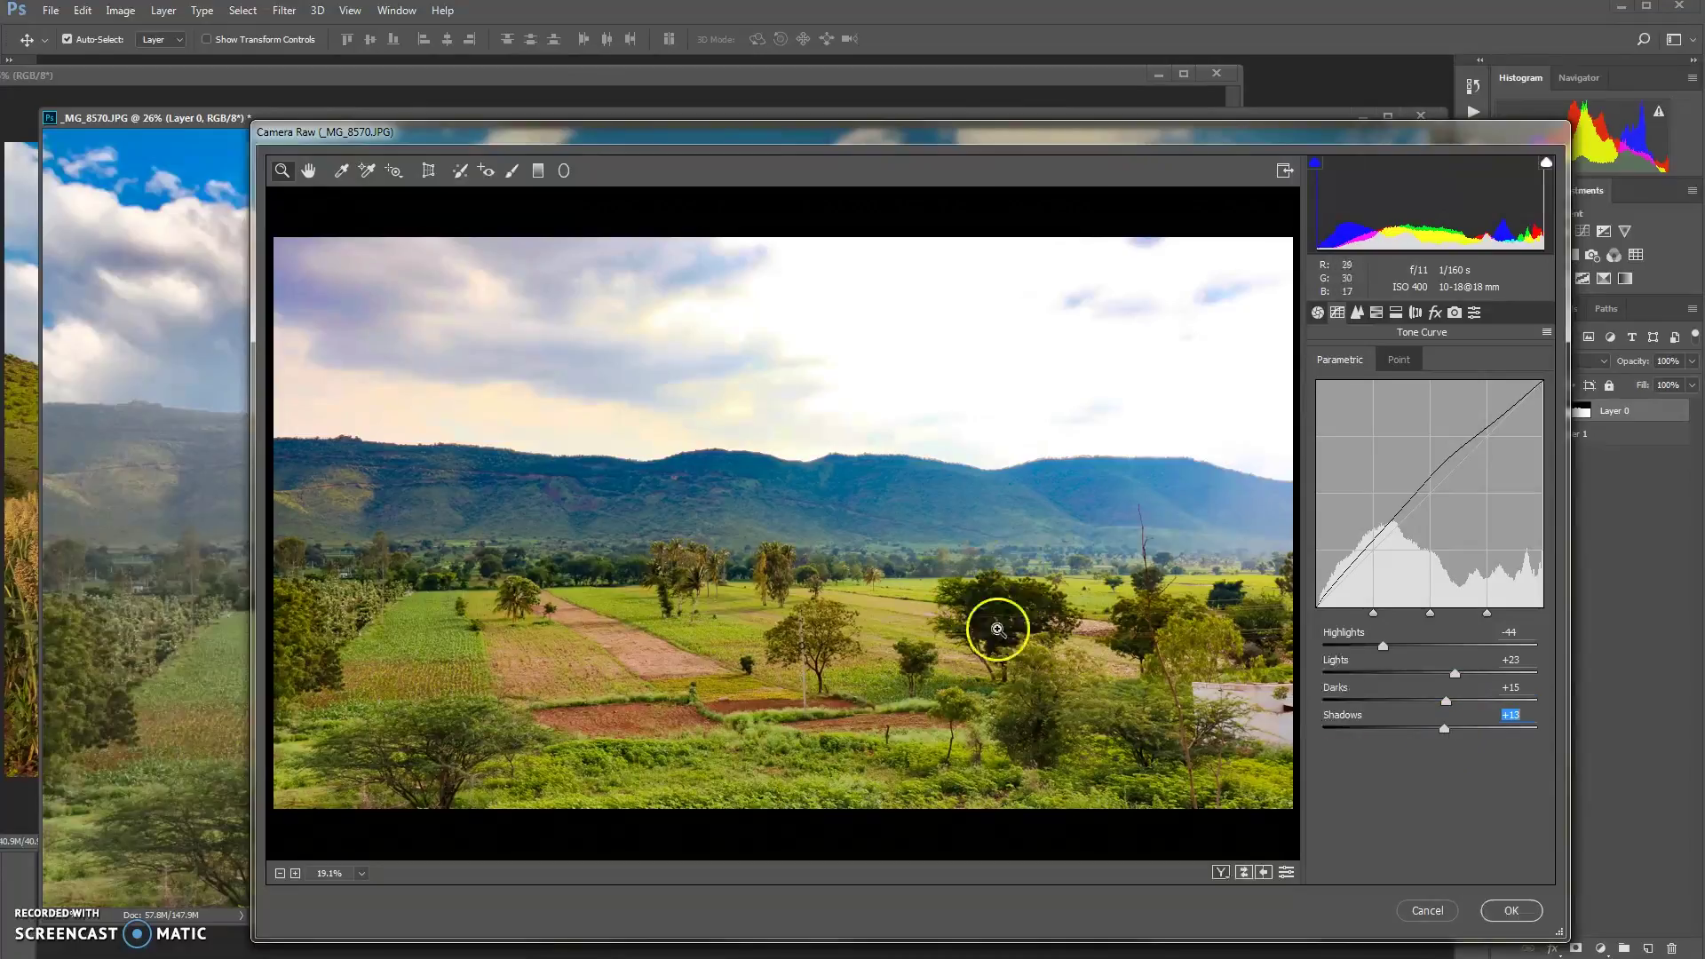
In Basic, set Exposure +0.40, Whites -53, Shadows +5, Clarity +23, Vibrance +14, and apply.
{"action": "left_click", "coordinate": [1317, 313]}
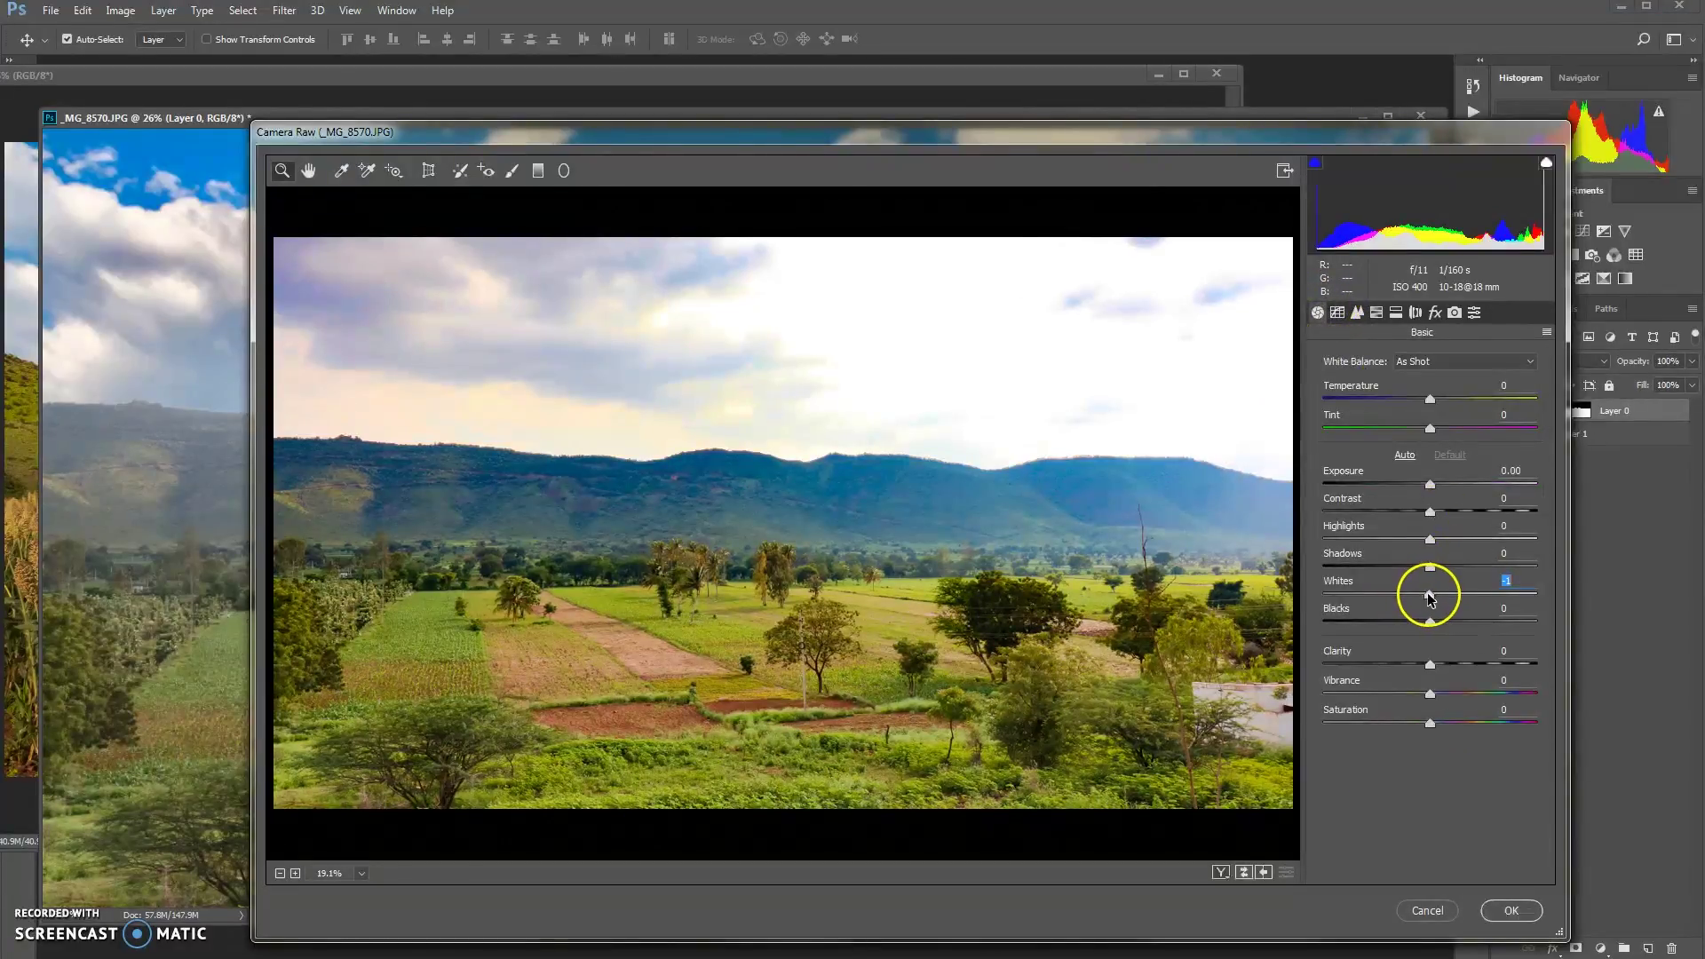
{"action": "left_click_drag", "start_coordinate": [1429, 597], "coordinate": [1437, 485]}
{"action": "left_click", "coordinate": [1428, 539]}
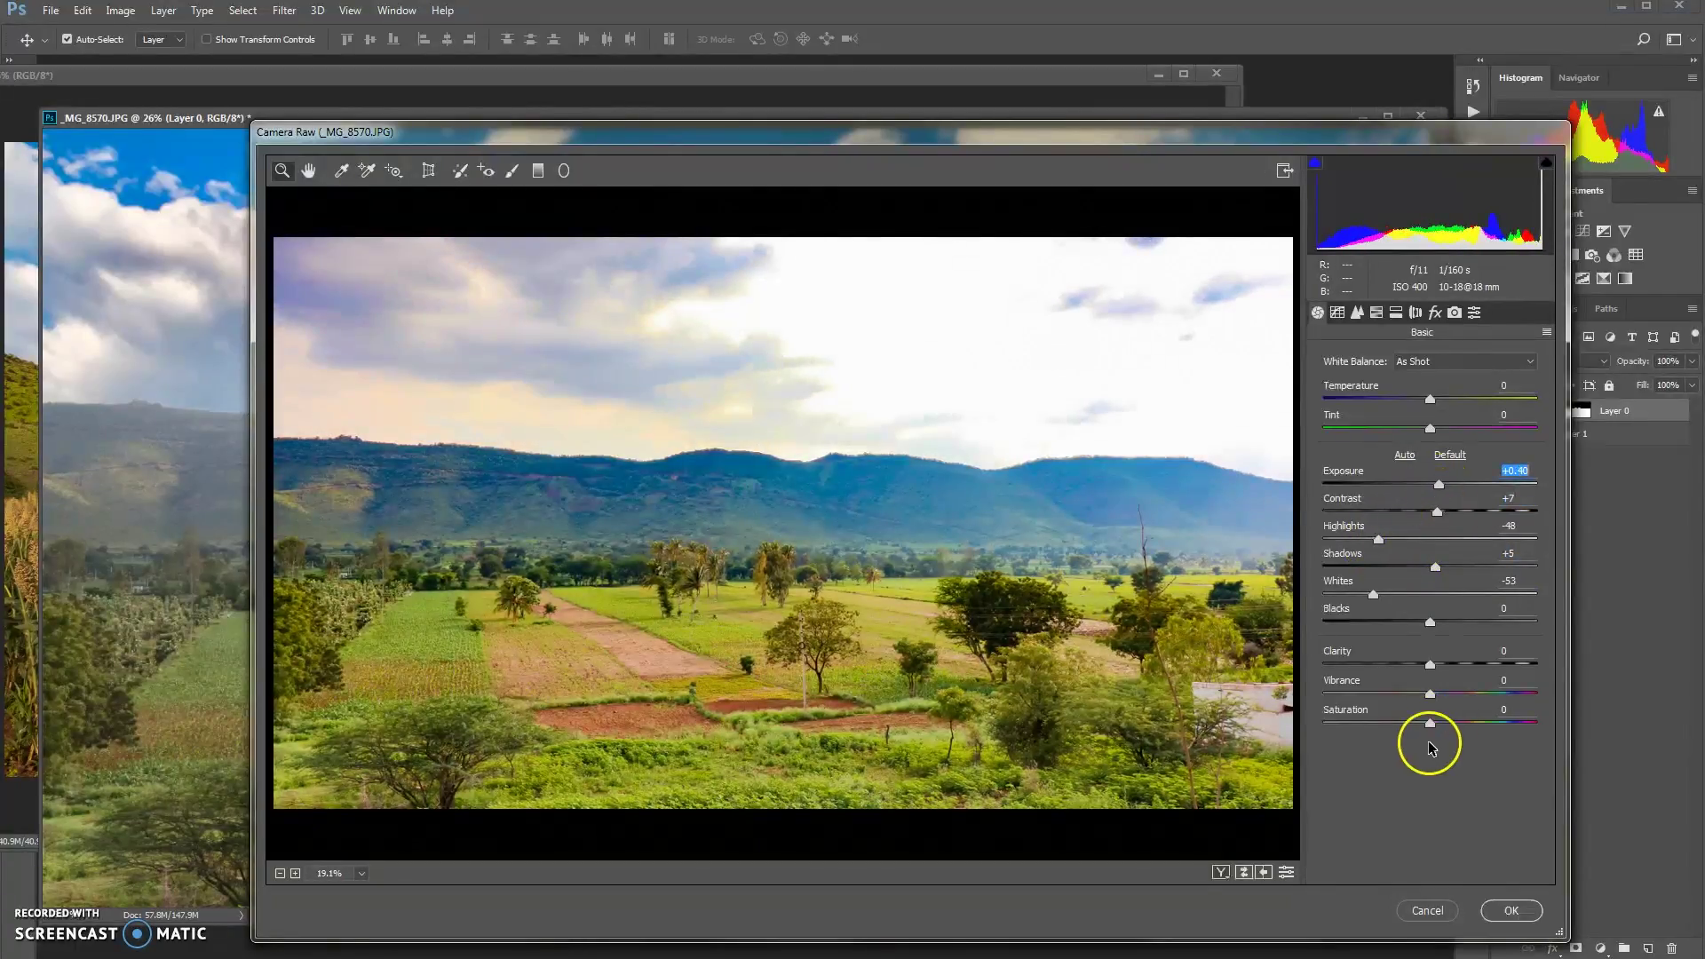
{"action": "left_click_drag", "start_coordinate": [1429, 664], "coordinate": [1454, 667]}
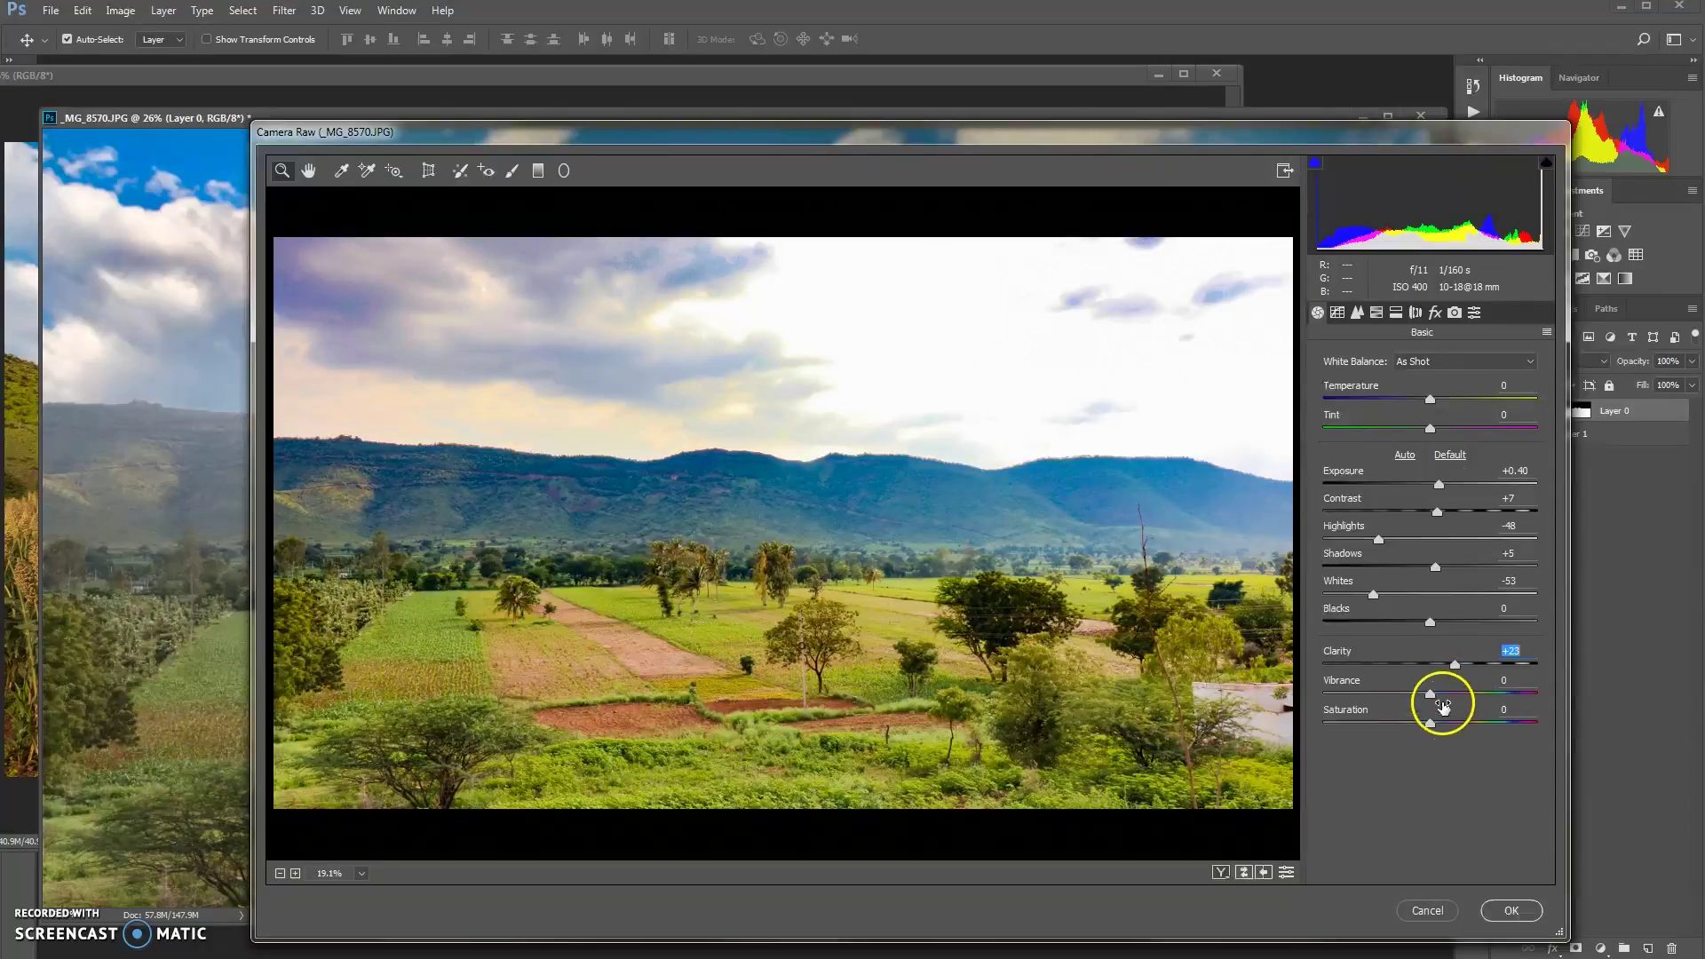
{"action": "left_click_drag", "start_coordinate": [1444, 693], "coordinate": [1447, 694]}
{"action": "left_click", "coordinate": [1511, 919]}
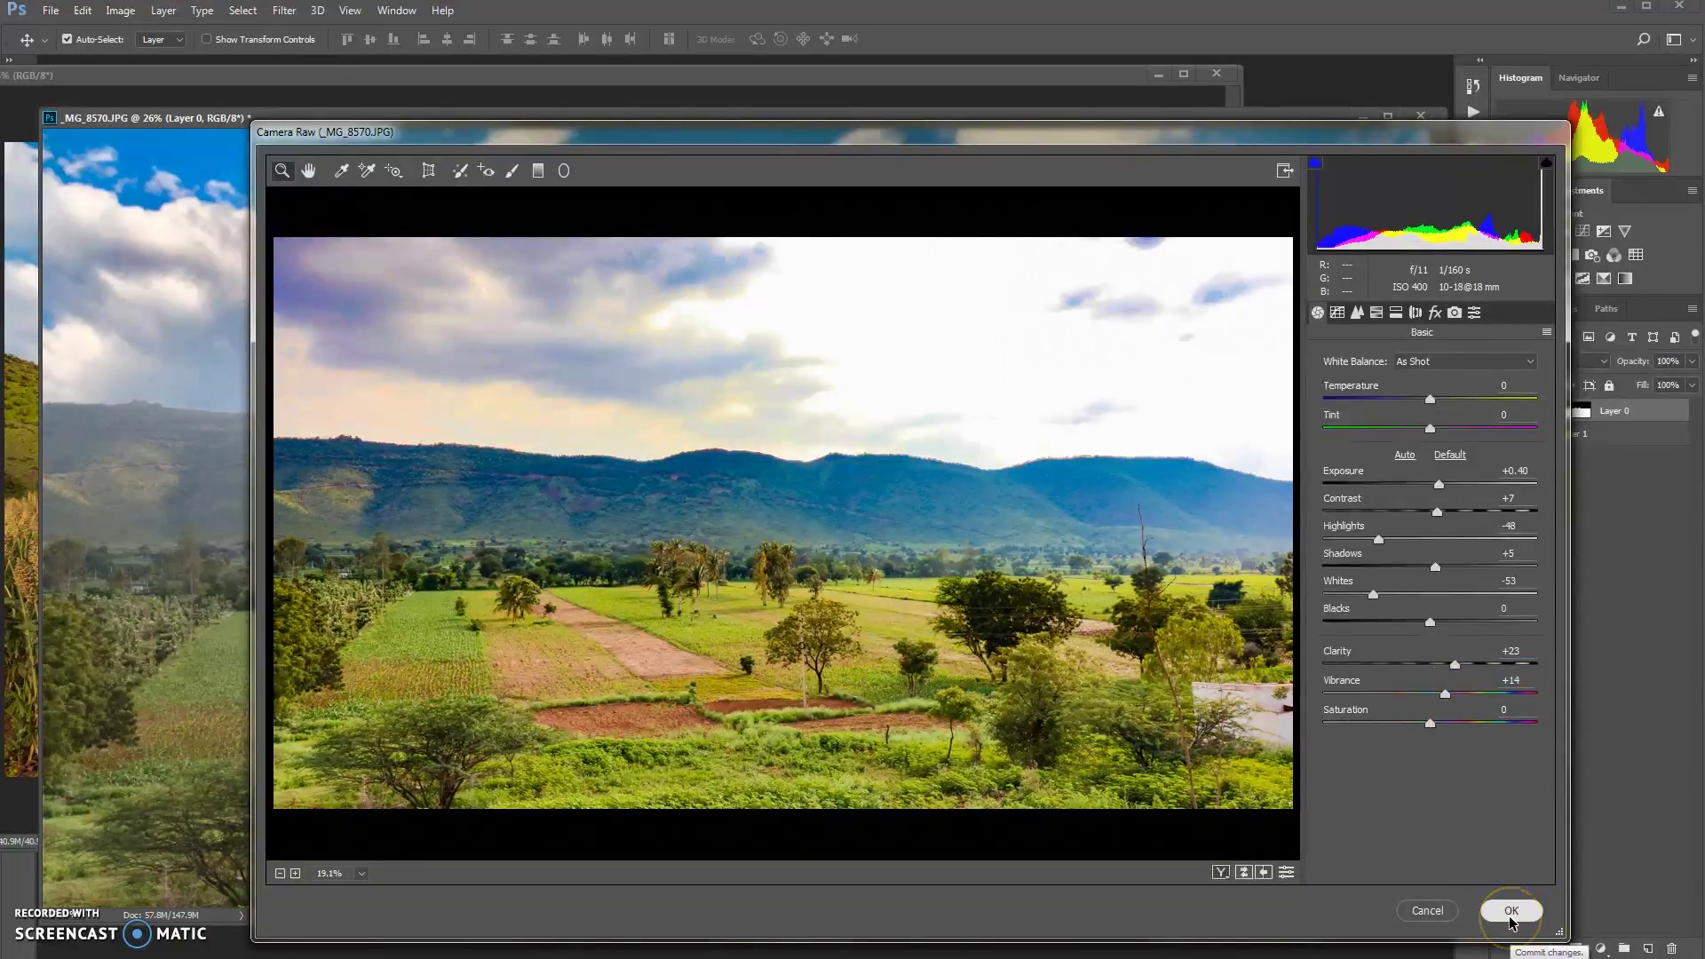
{"action": "left_click", "coordinate": [732, 715]}
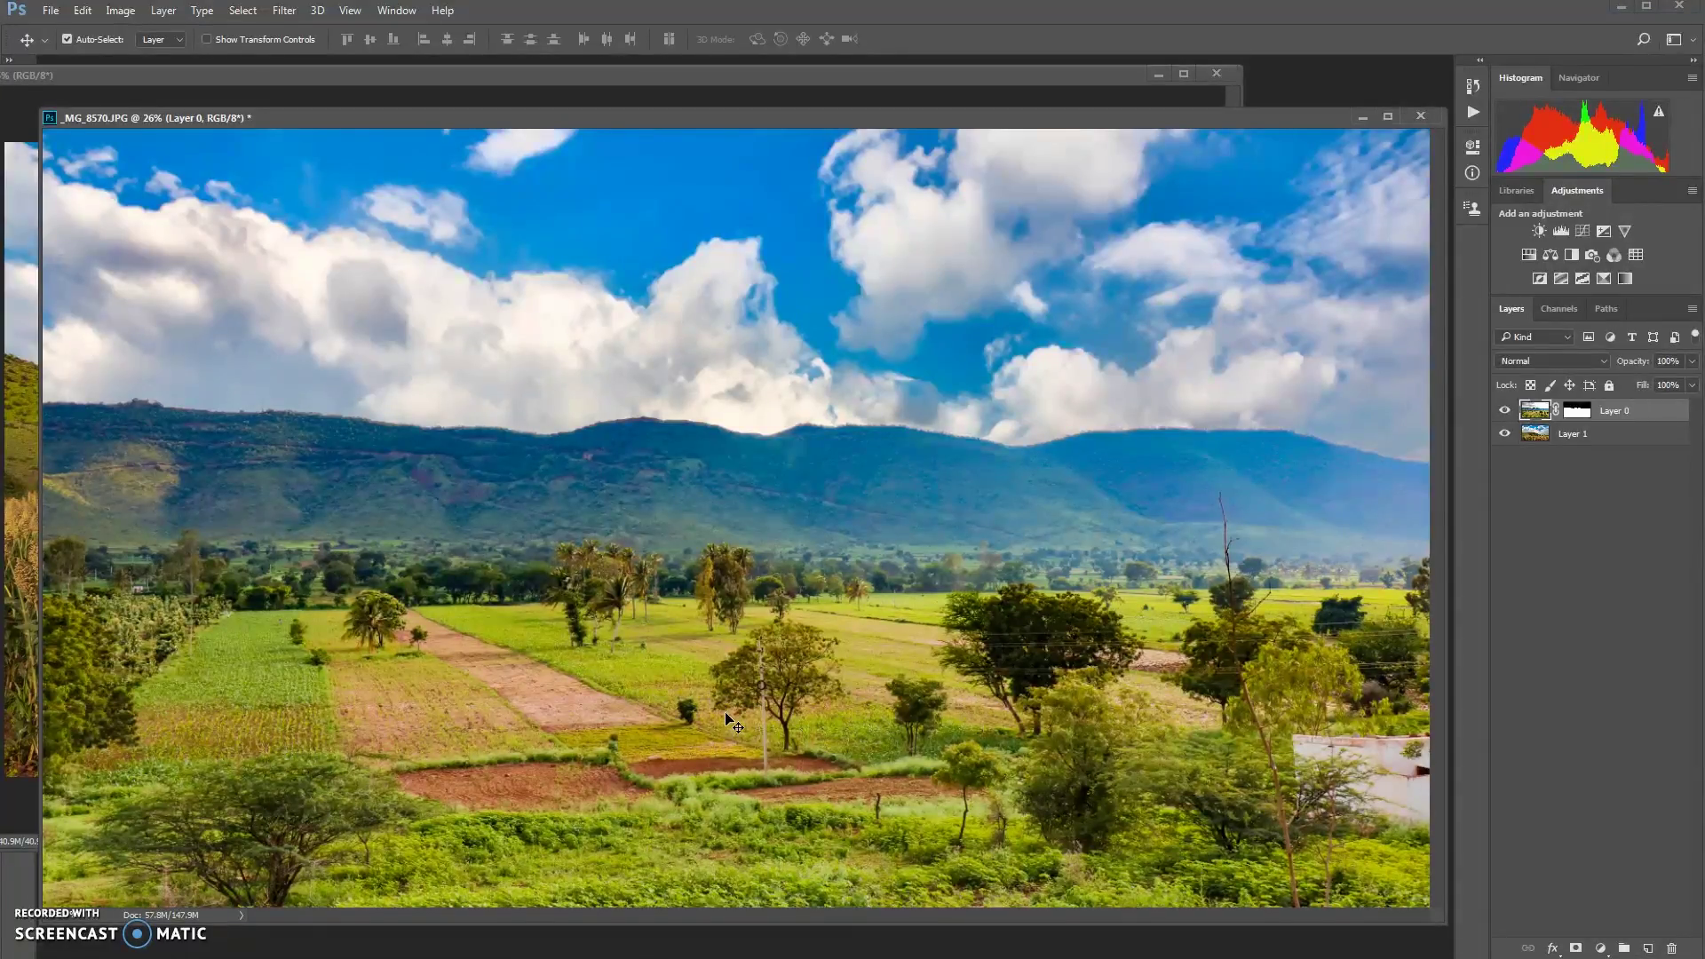
Inspect the sky-to-hills boundary at 100%, then fit the image and check the ridge line.
{"action": "right_click", "coordinate": [685, 556]}
{"action": "left_click", "coordinate": [688, 571]}
{"action": "left_click_drag", "start_coordinate": [780, 267], "coordinate": [885, 476]}
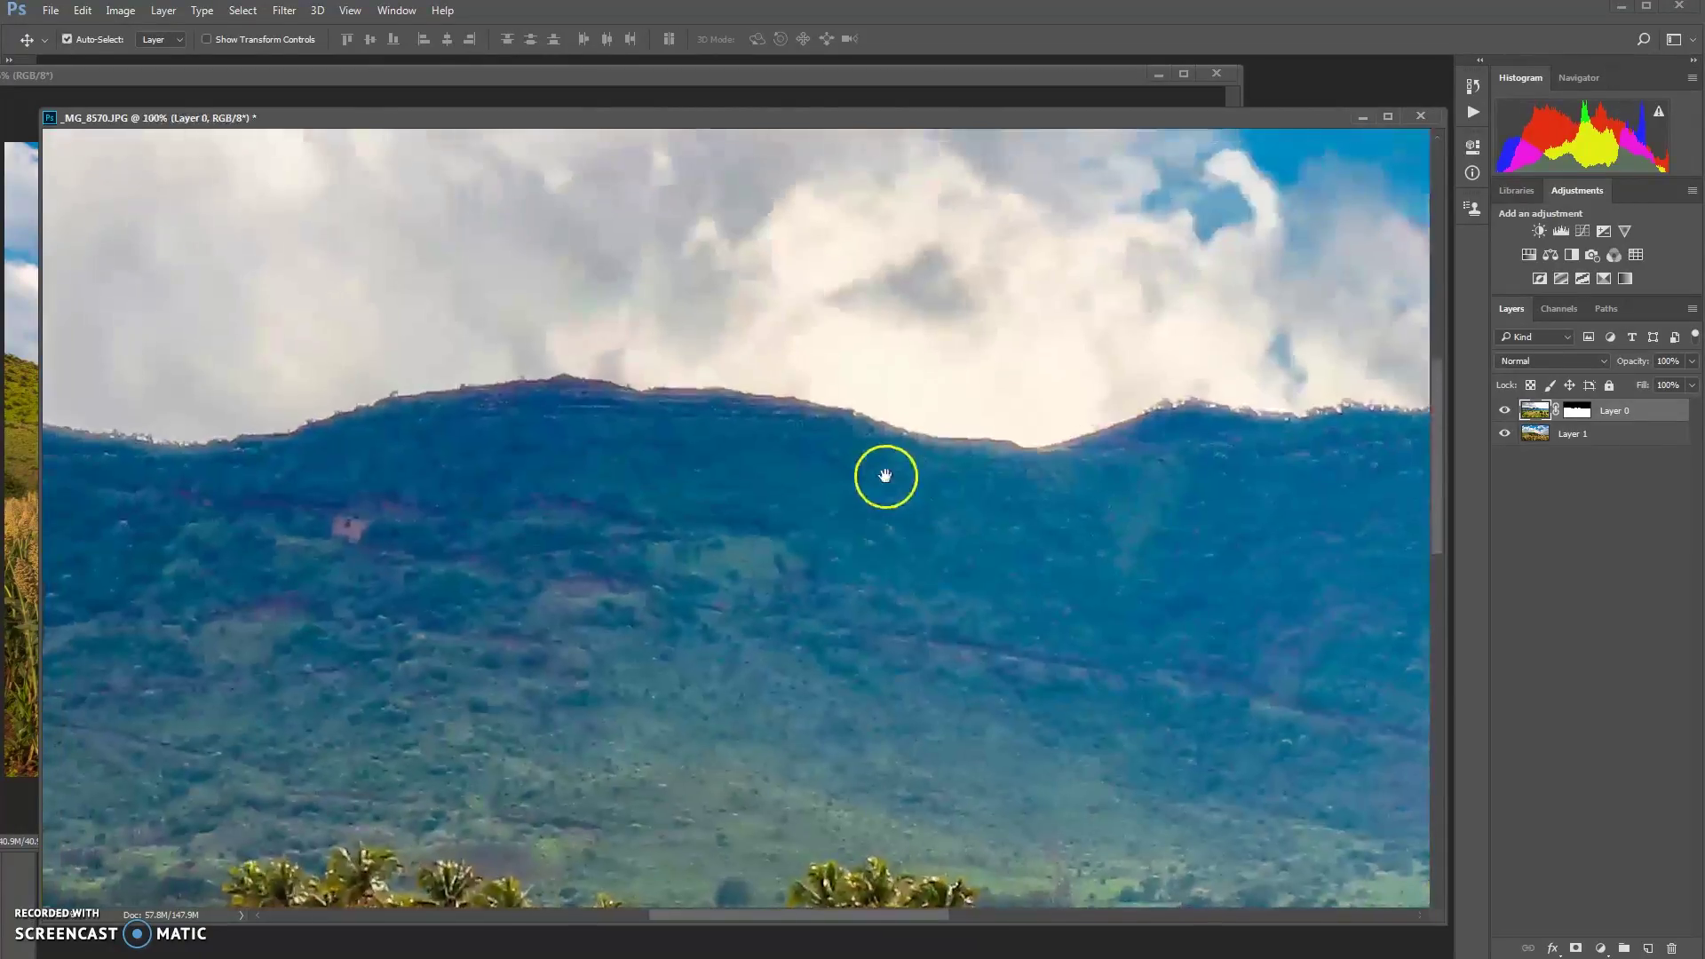
{"action": "right_click", "coordinate": [885, 476]}
{"action": "left_click", "coordinate": [919, 473]}
{"action": "mouse_move", "coordinate": [255, 444]}
{"action": "left_mouse_down"}
{"action": "mouse_move", "coordinate": [383, 376]}
{"action": "mouse_move", "coordinate": [275, 471]}
{"action": "left_mouse_up"}
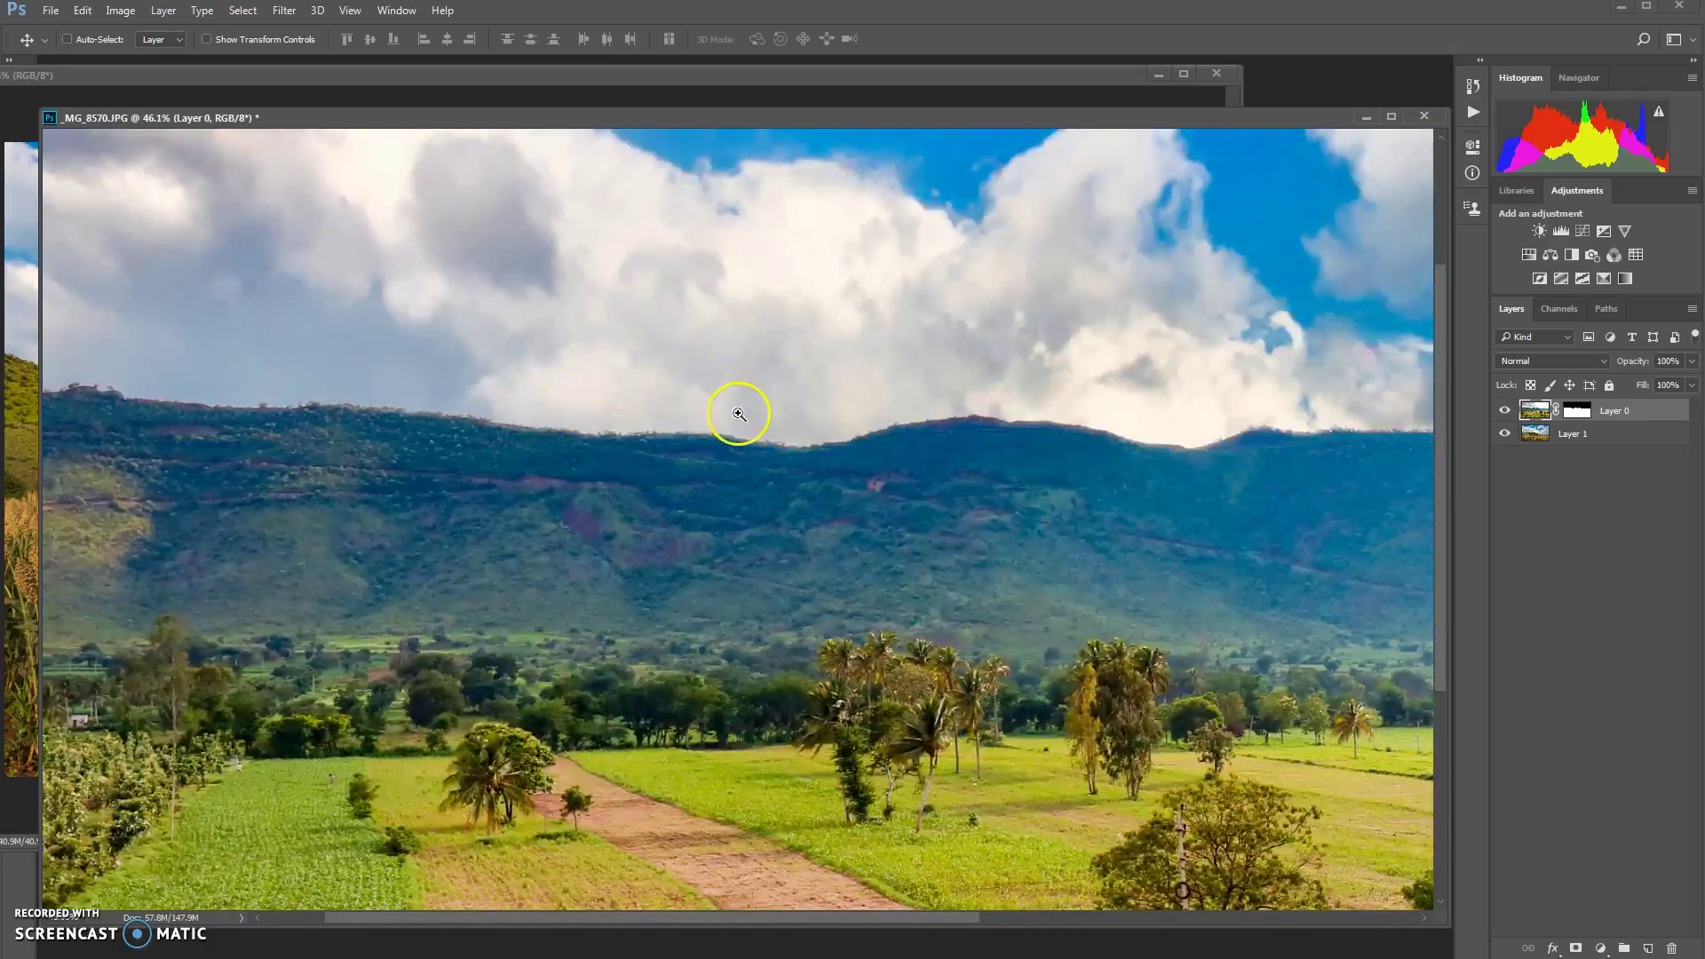
{"action": "key", "text": "ctrl+0"}
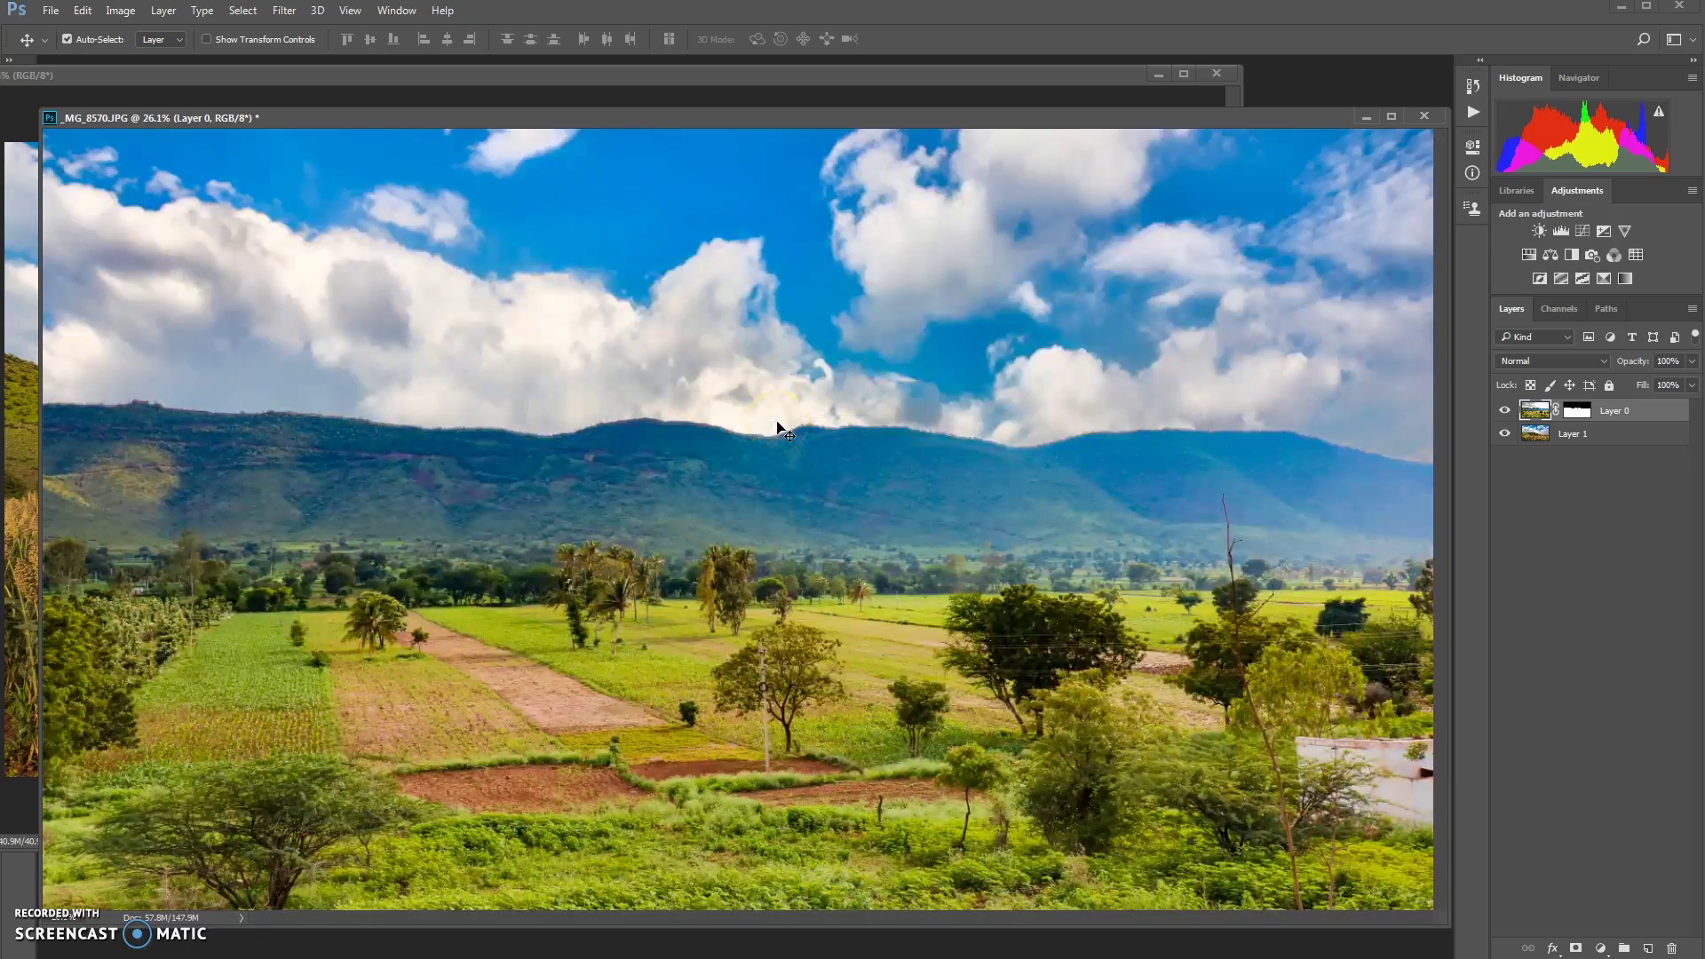